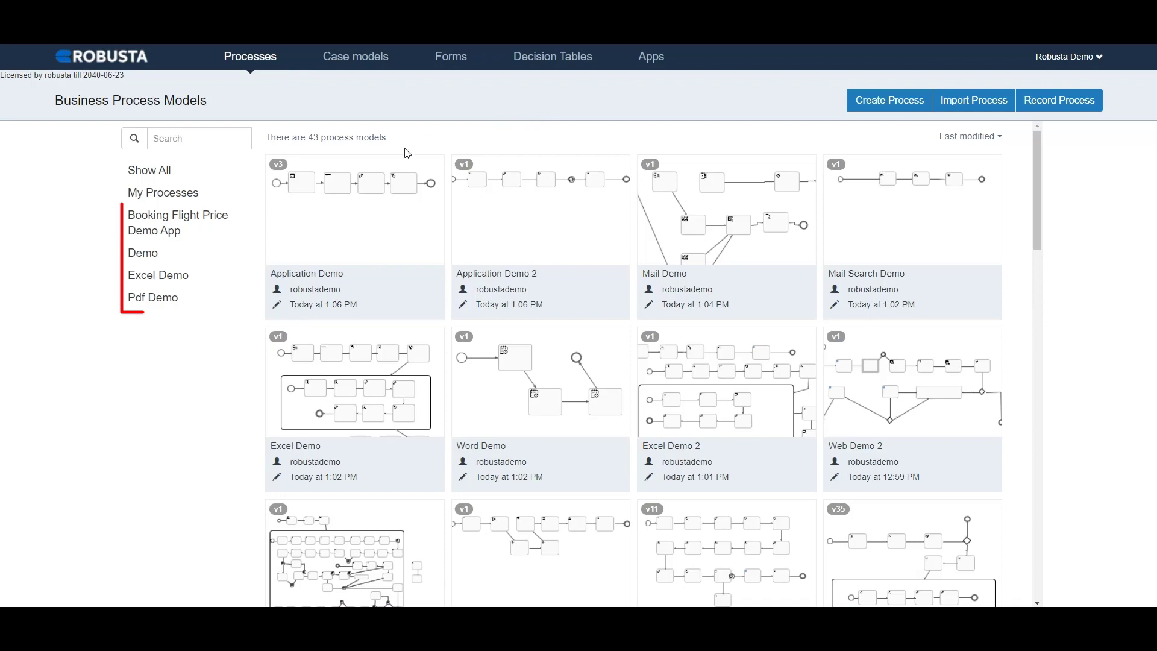
# Step: View the processes in the Booking Flight Price Demo App category, and return to showing all process models
pyautogui.click(230, 226)
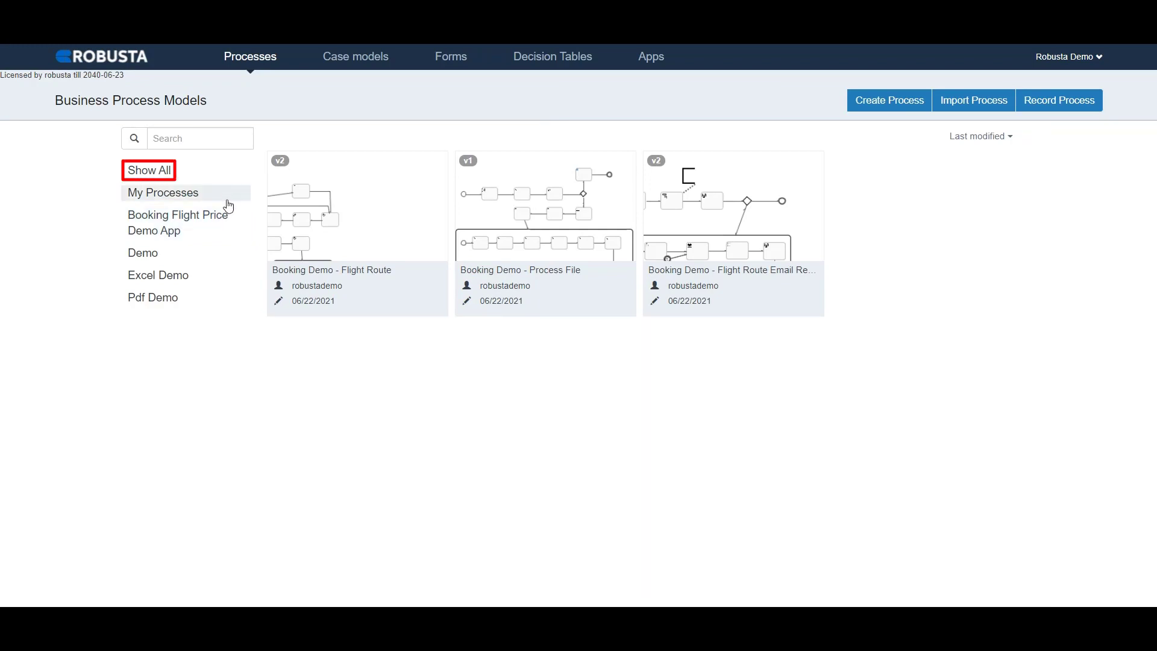
pyautogui.click(225, 179)
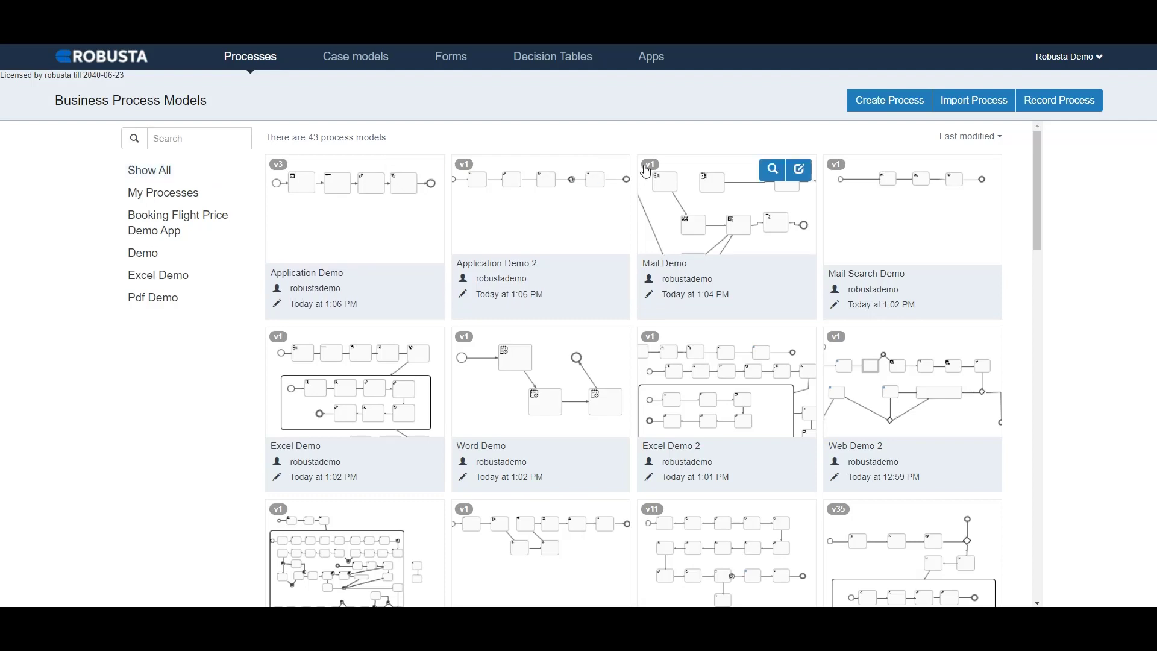
# Step: Start a new business process model with the name "Youtube Process" and the model key "youtubeProcess"
pyautogui.click(877, 104)
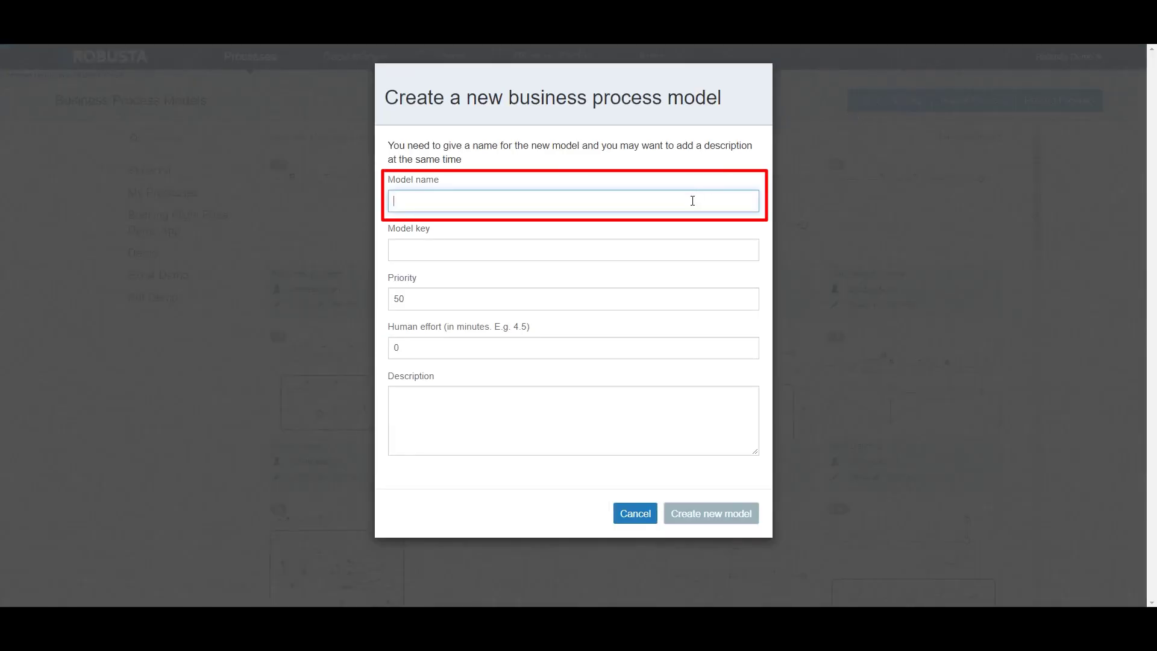
pyautogui.write('Youtube Process')
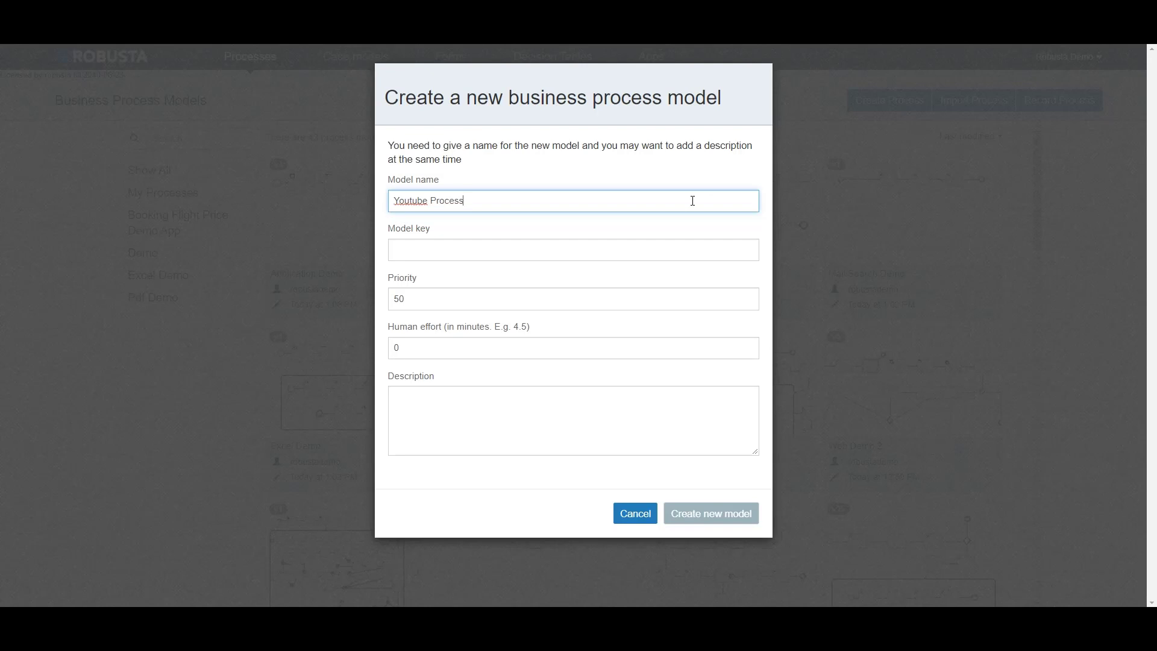
pyautogui.click(691, 253)
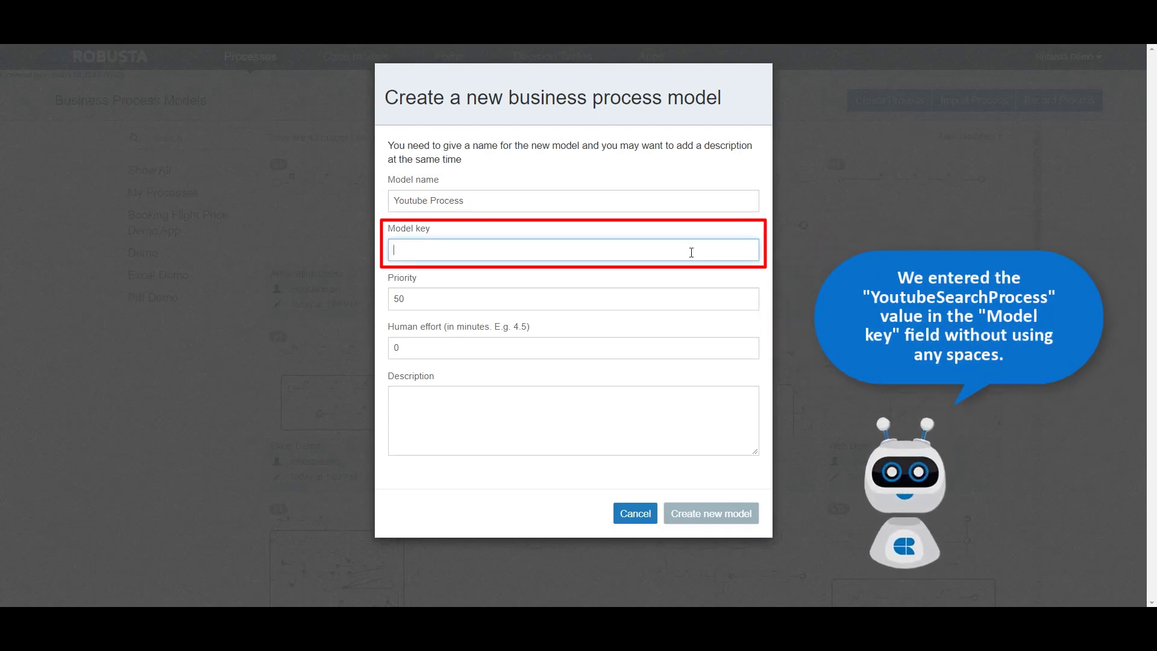
pyautogui.write('you')
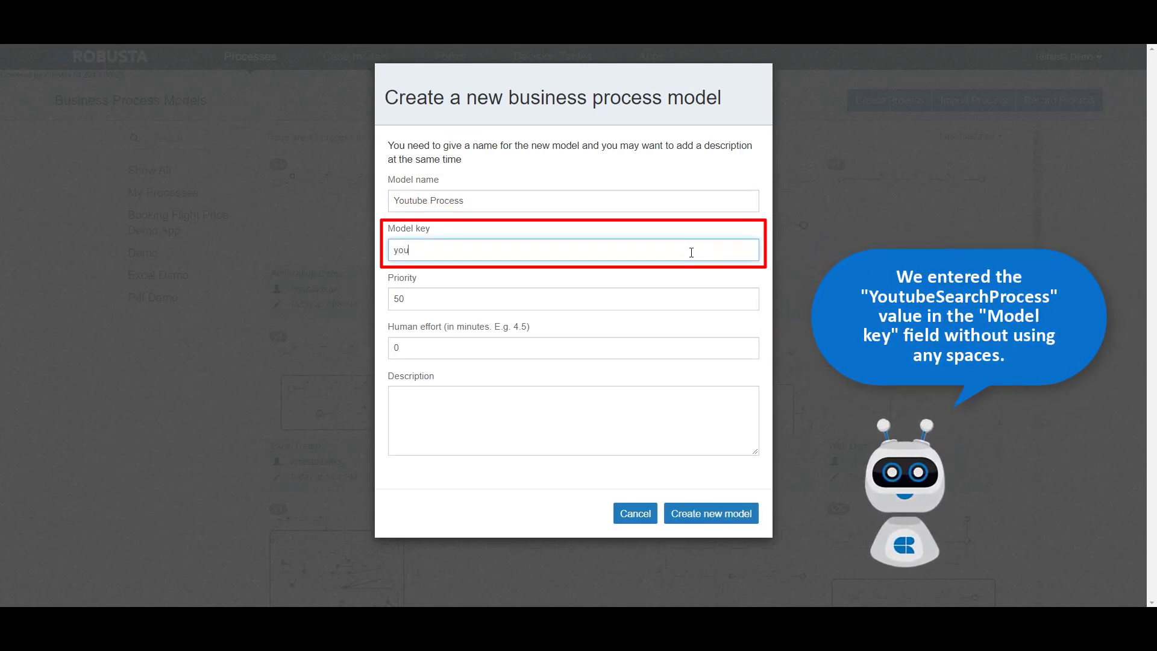
pyautogui.write('tubeProcess')
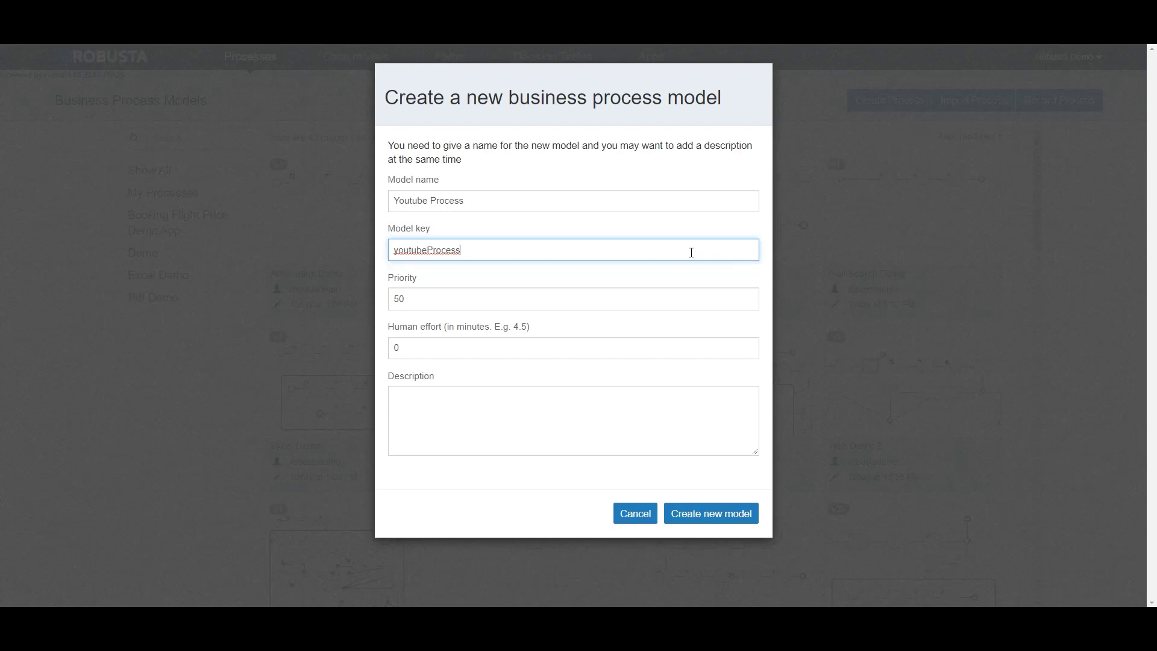
# Step: Keep priority 50, human effort 0 and an empty description, and create the new model
pyautogui.click(685, 303)
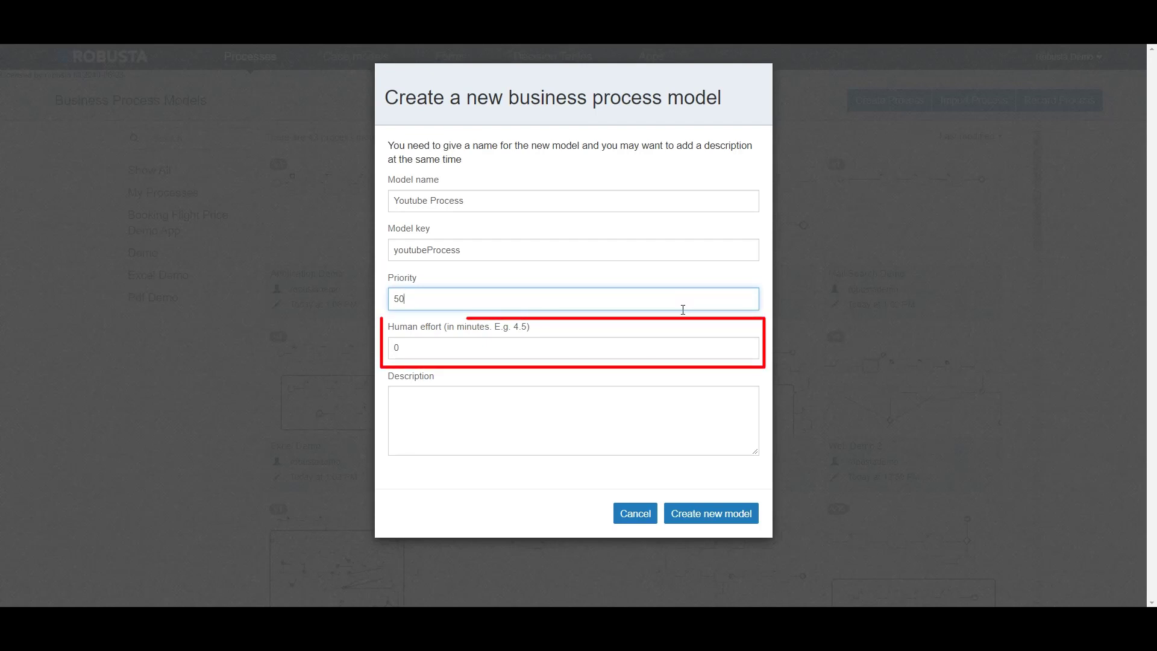
pyautogui.click(682, 344)
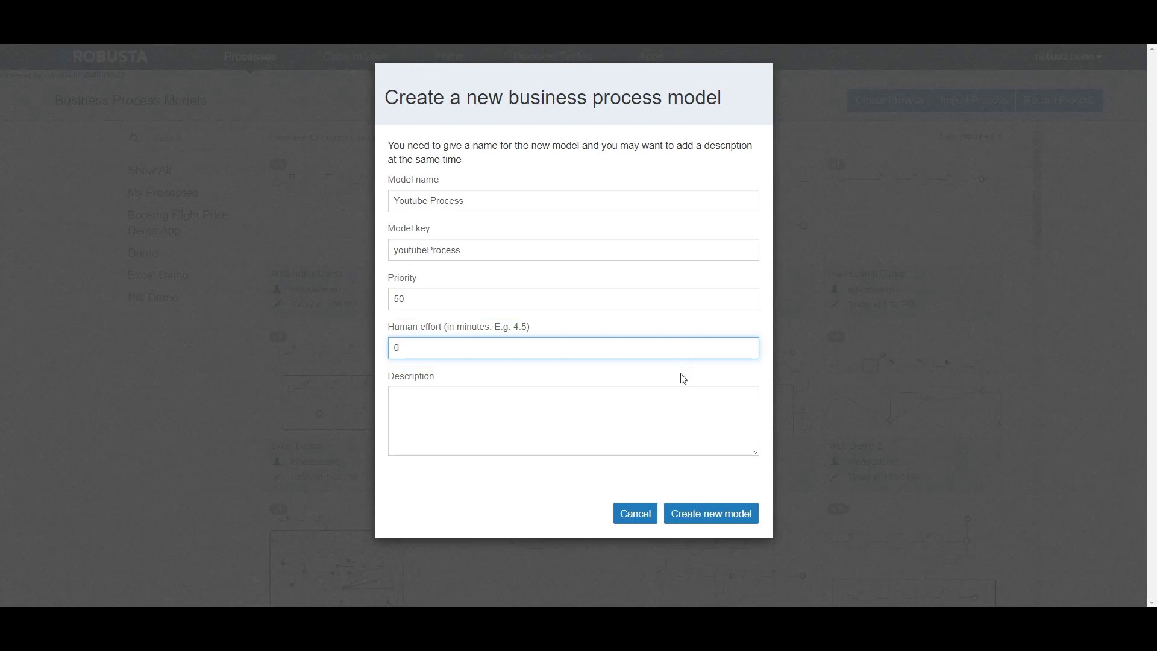
pyautogui.click(677, 400)
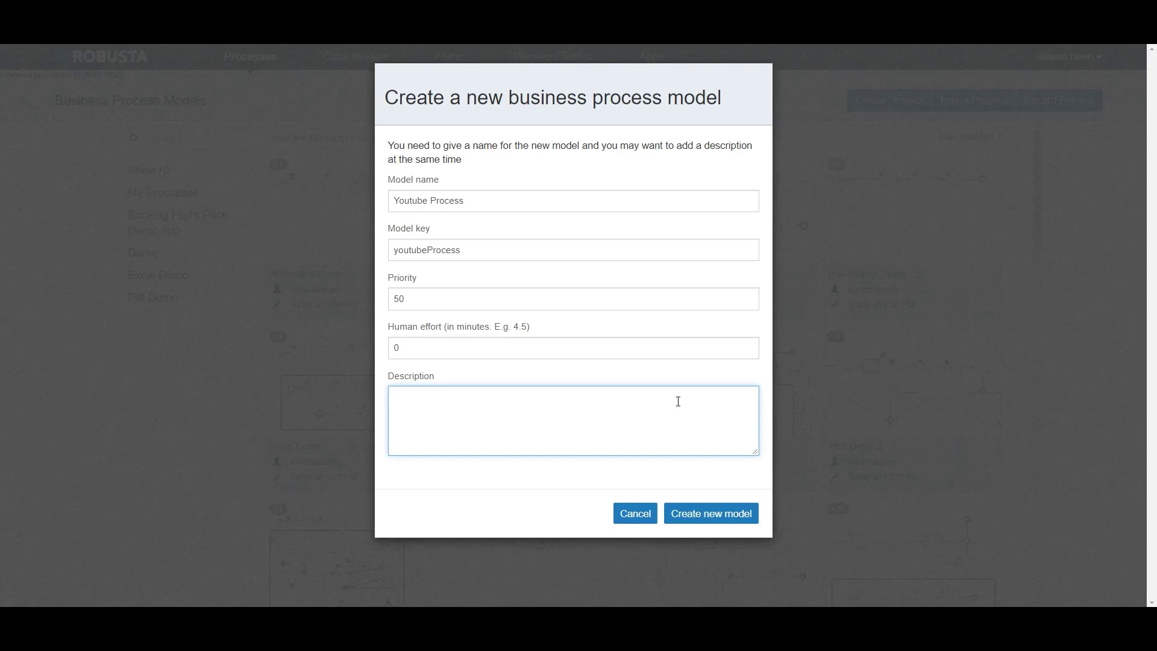
pyautogui.click(691, 515)
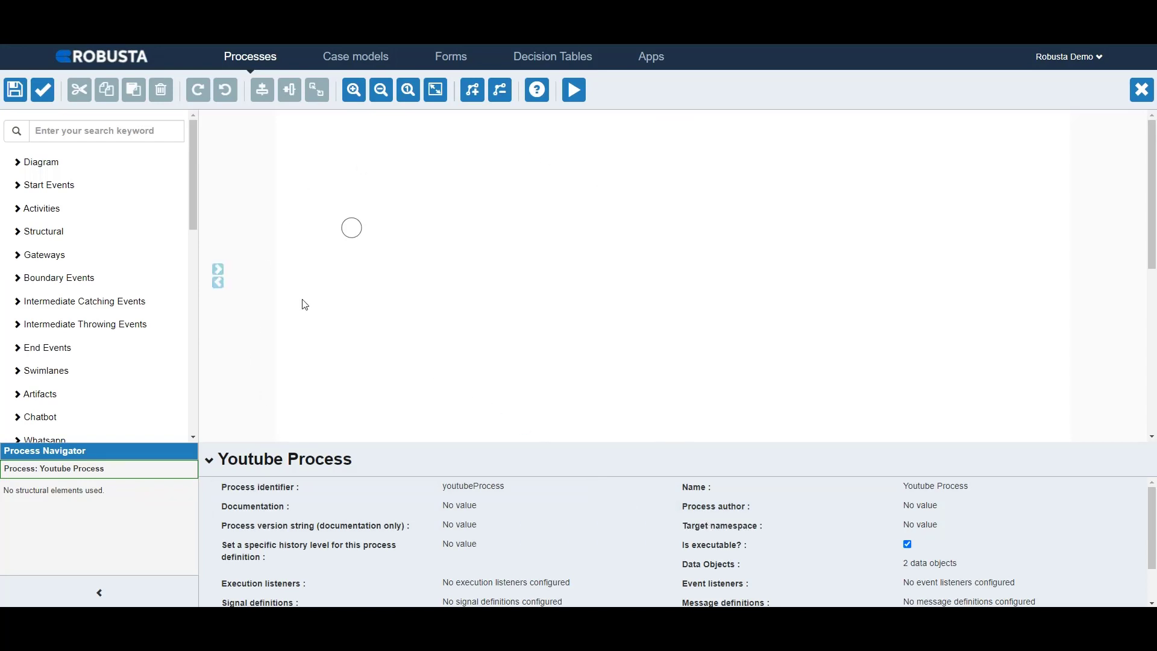
pyautogui.scroll(-1, 194, 236)
pyautogui.moveTo(194, 237); pyautogui.dragTo(195, 338)
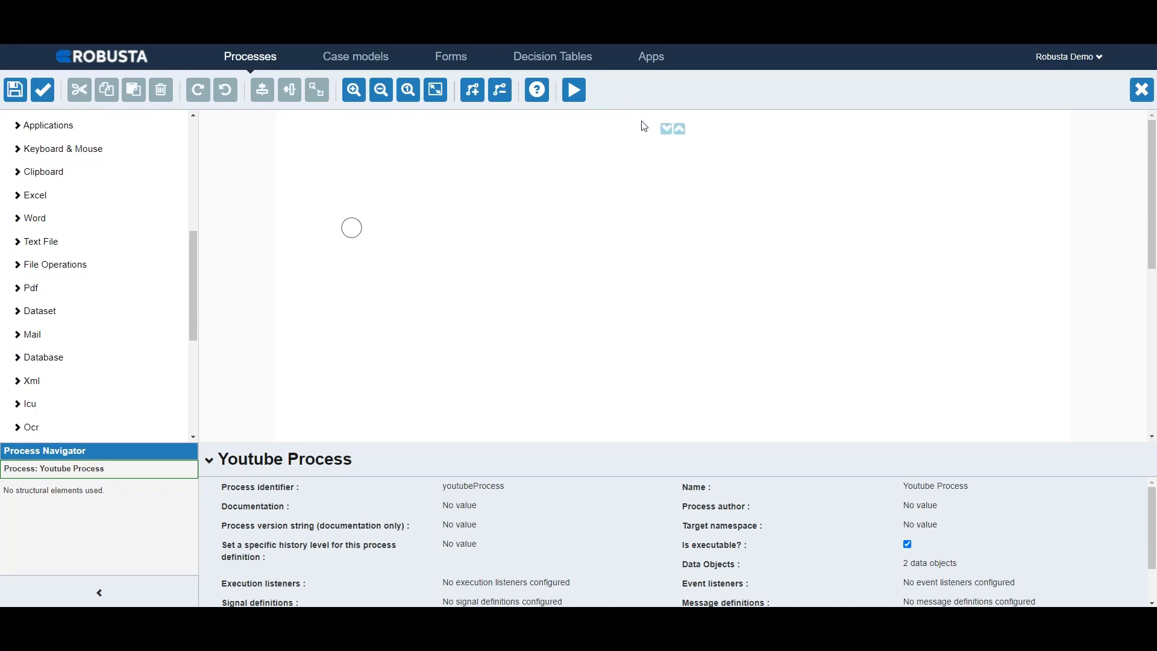
pyautogui.click(681, 131)
pyautogui.click(218, 284)
pyautogui.click(219, 284)
# Step: Try placing a second Start event on the canvas beside the existing one, and delete it
pyautogui.moveTo(189, 260); pyautogui.dragTo(187, 168)
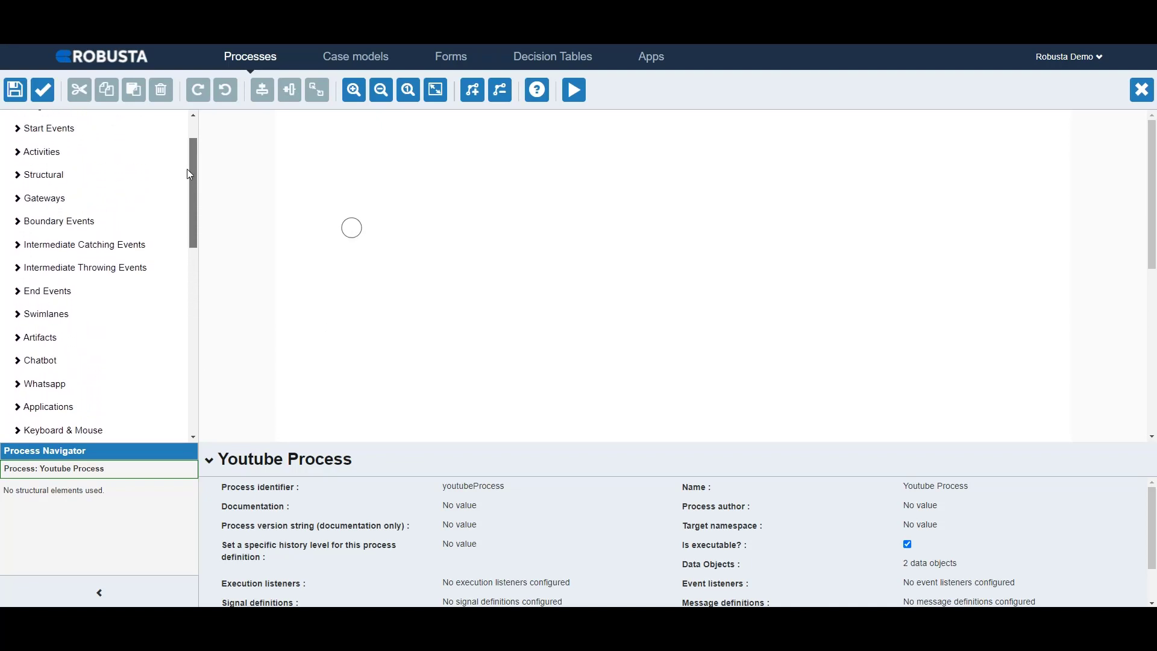
pyautogui.click(72, 125)
pyautogui.moveTo(62, 143); pyautogui.dragTo(465, 236)
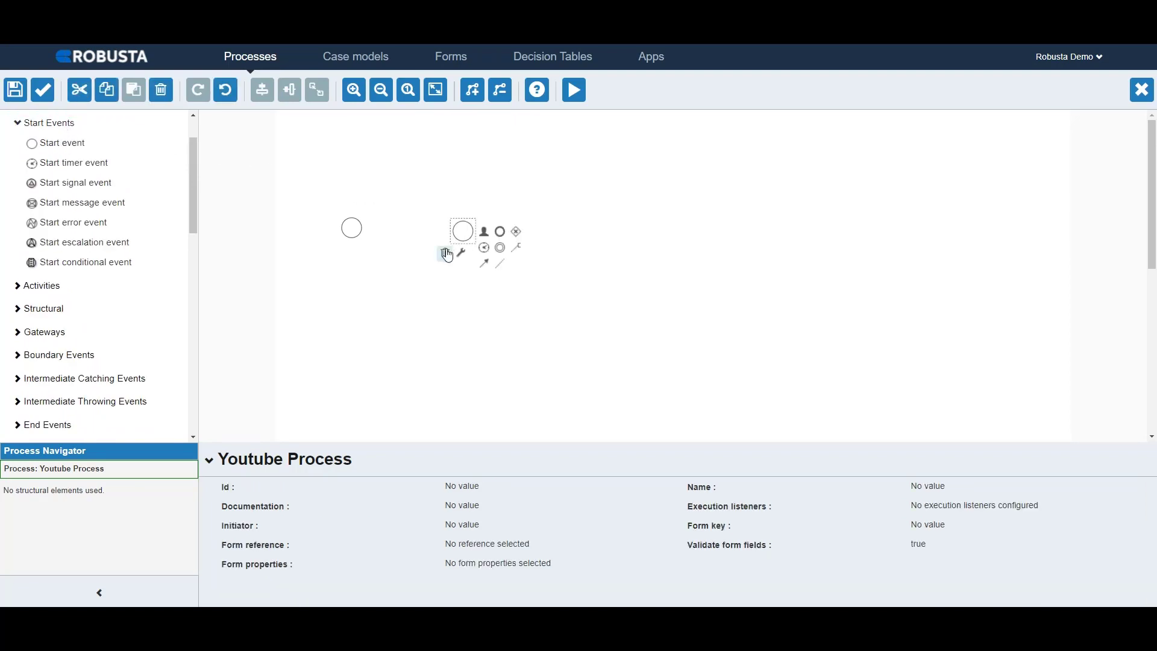
pyautogui.click(444, 252)
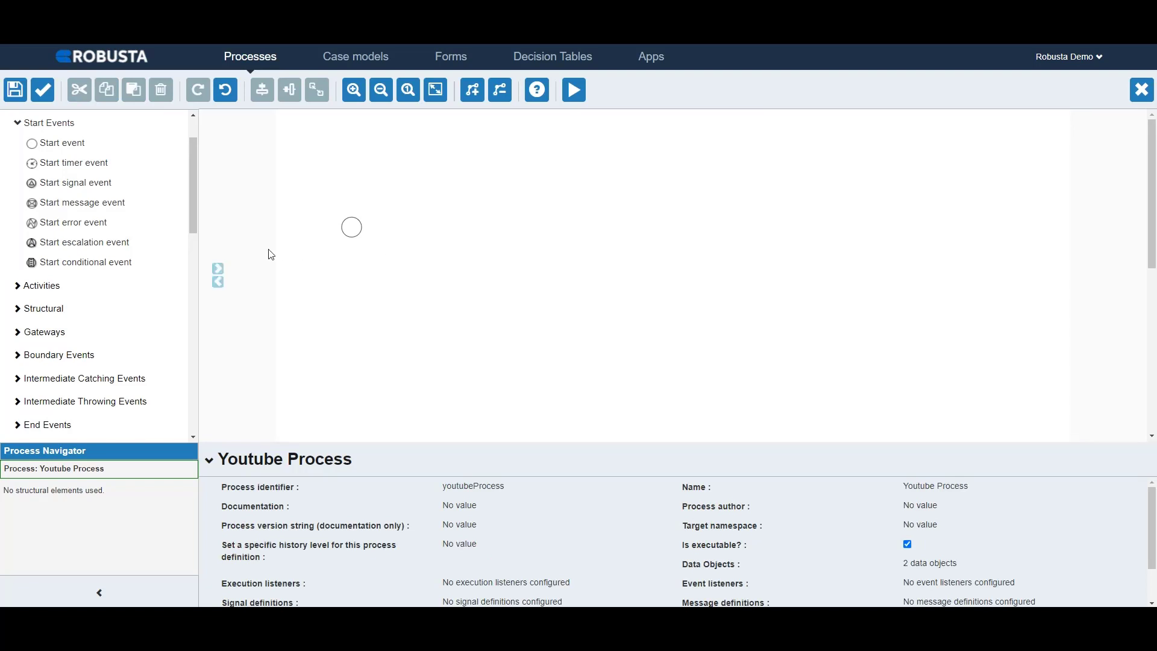
# Step: Add an Open activity from the Applications group beside the start event and connect the start event to it
pyautogui.moveTo(193, 223); pyautogui.dragTo(193, 310)
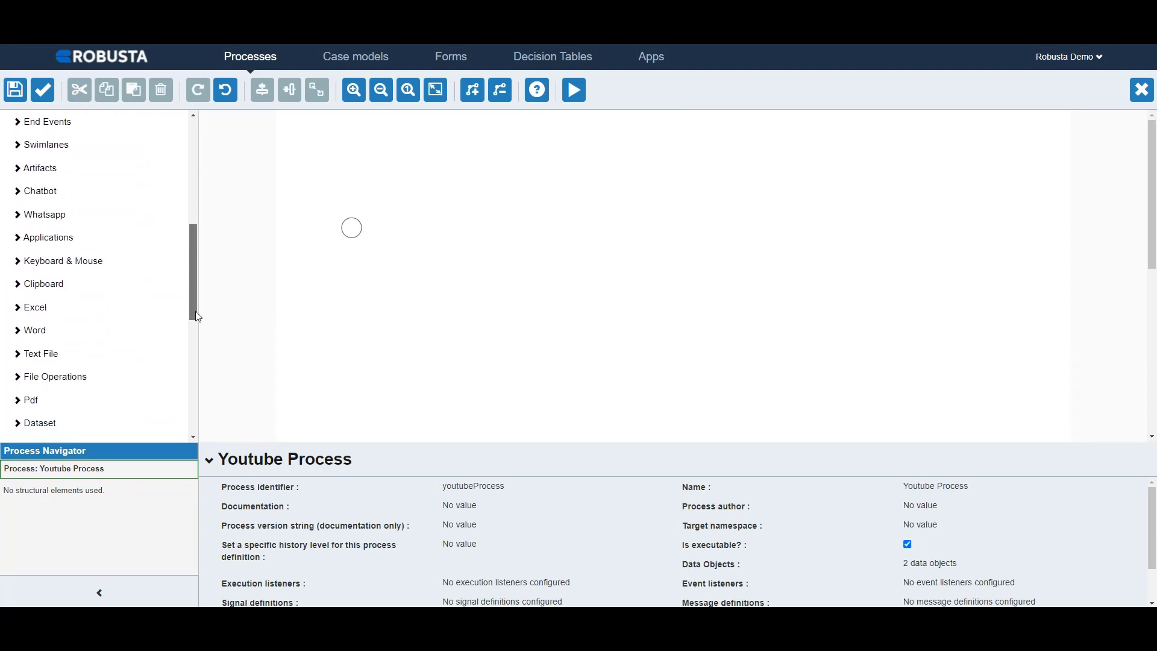
pyautogui.click(82, 239)
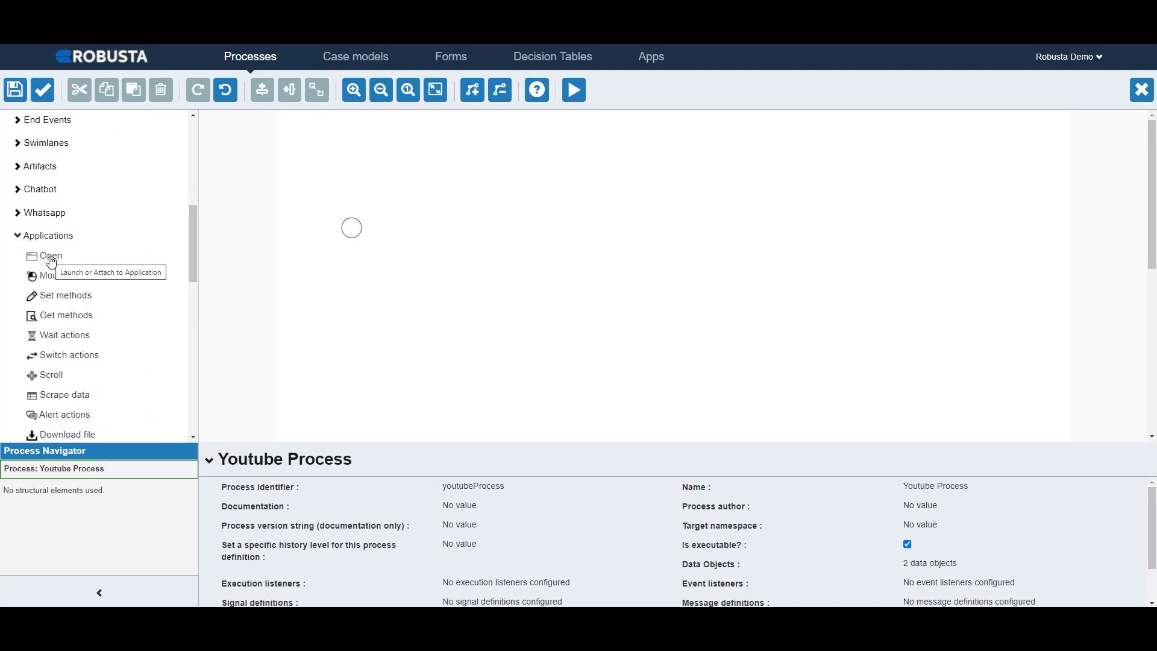
pyautogui.moveTo(60, 255); pyautogui.dragTo(424, 236)
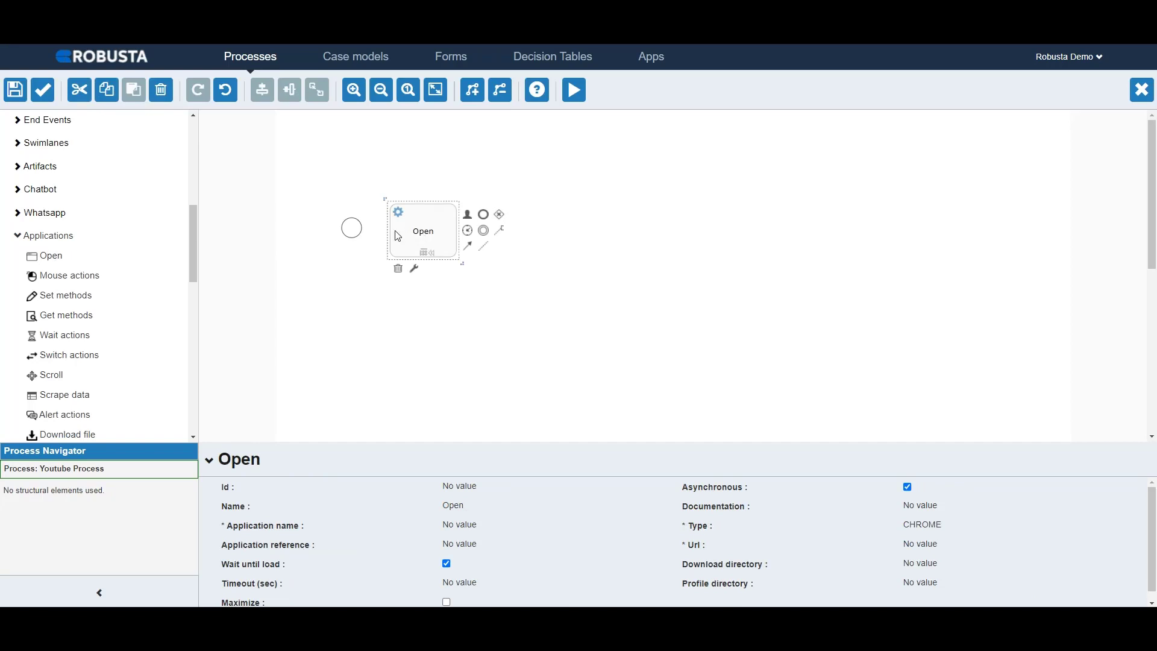
pyautogui.click(357, 232)
pyautogui.moveTo(372, 260); pyautogui.dragTo(426, 240)
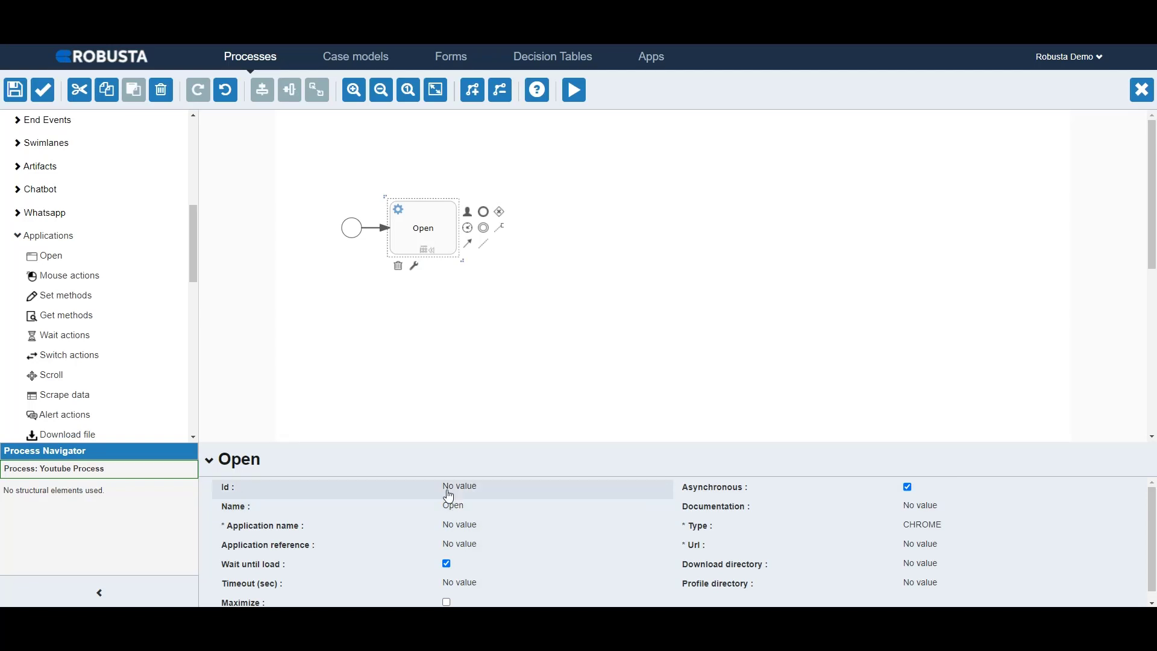
pyautogui.click(355, 233)
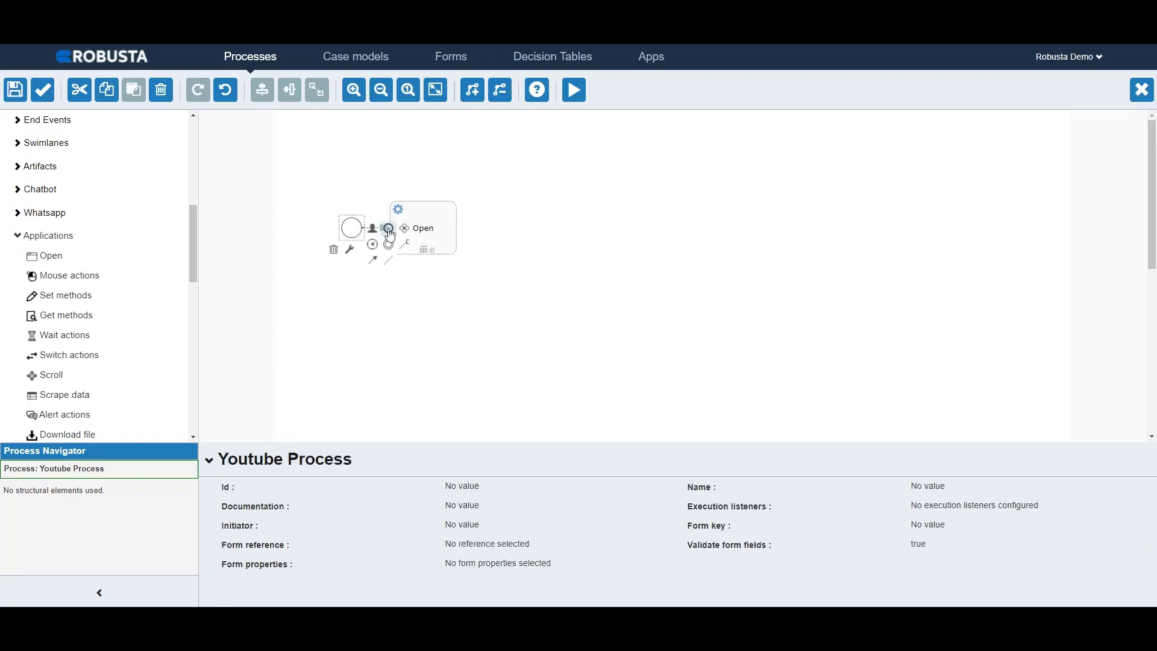
pyautogui.click(443, 234)
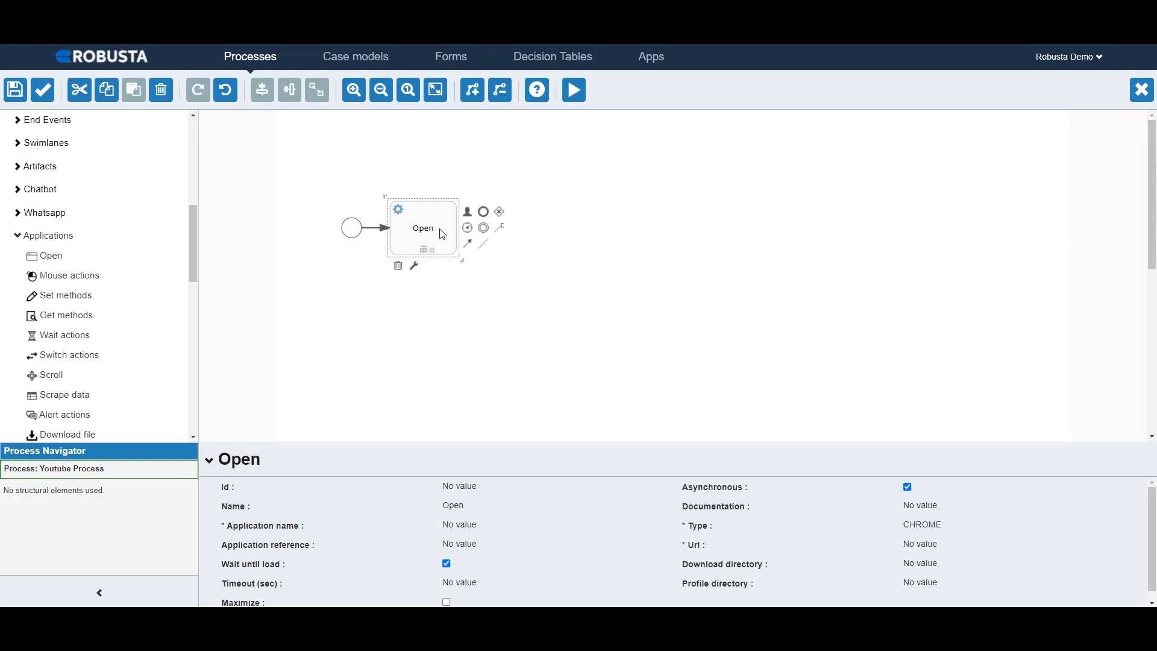
# Step: Delete the arrow between the start event and the Open activity, and redraw it as a new sequence flow
pyautogui.click(383, 229)
pyautogui.click(355, 241)
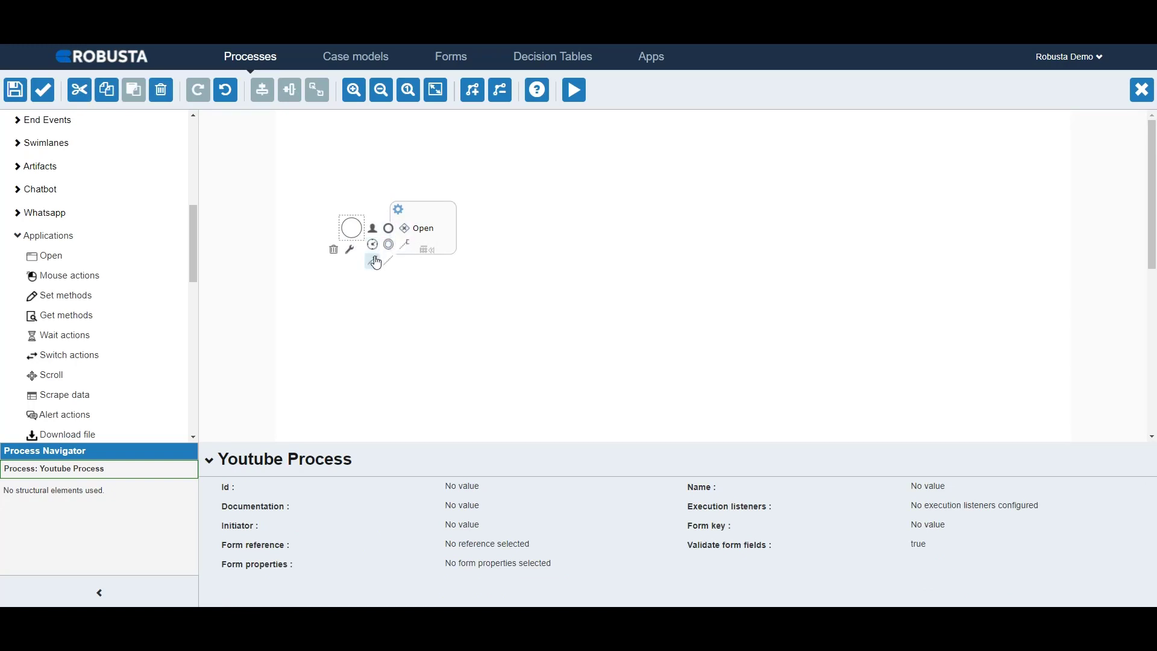
pyautogui.moveTo(376, 263); pyautogui.dragTo(428, 232)
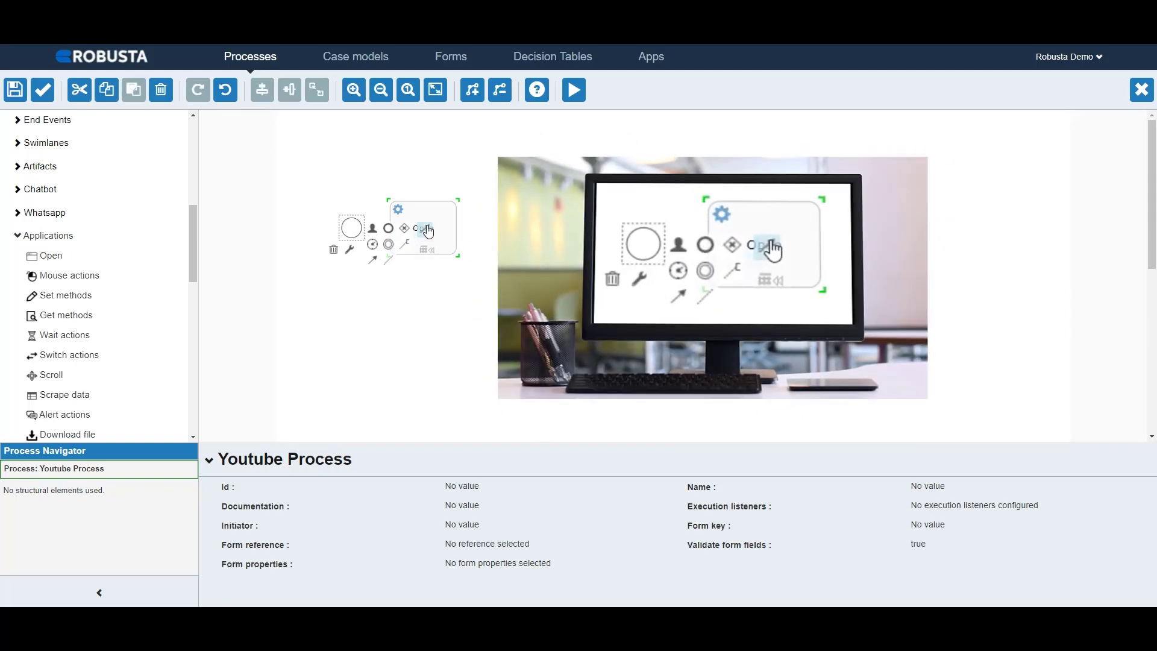
pyautogui.moveTo(428, 232); pyautogui.dragTo(429, 232)
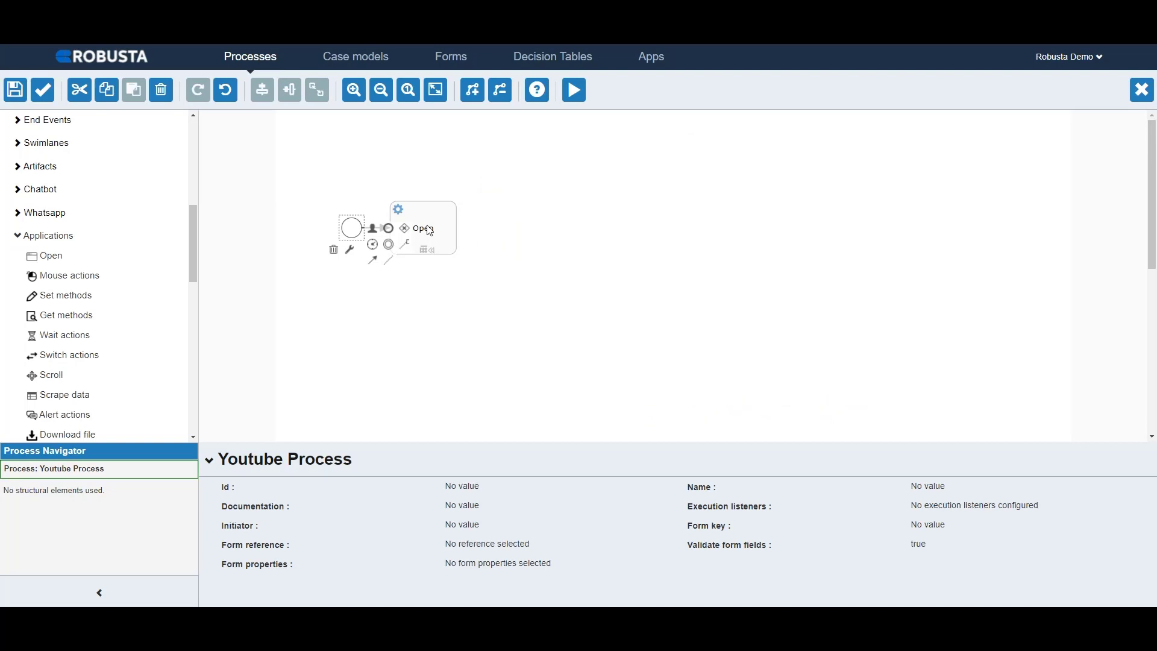
pyautogui.click(429, 231)
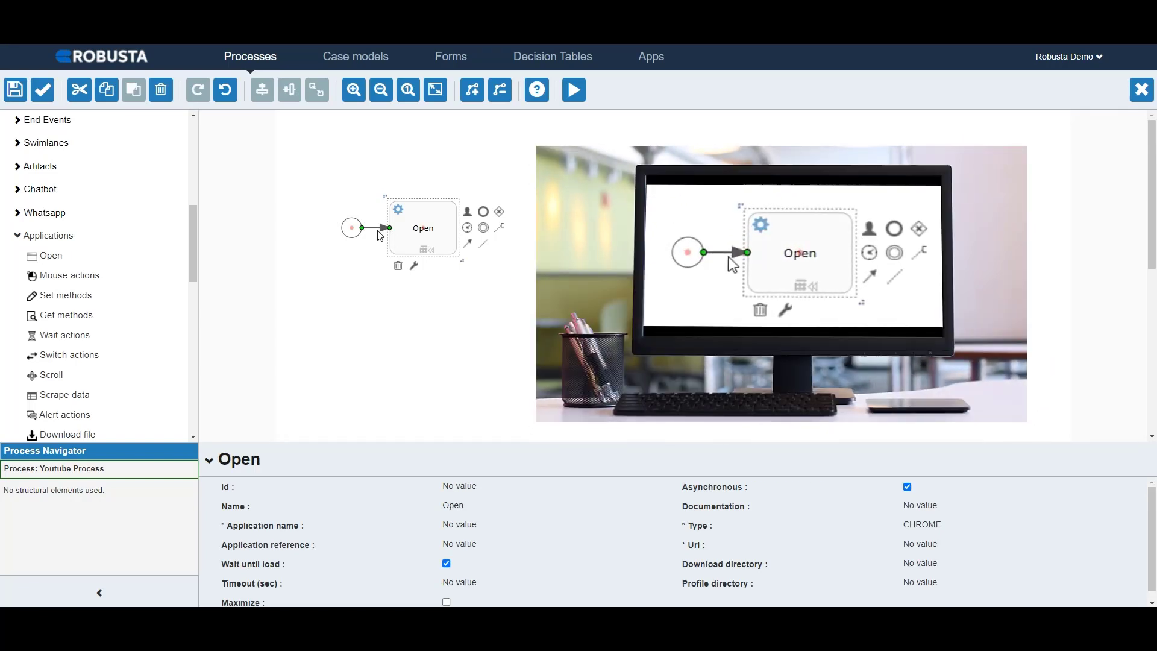
# Step: Detach the arrow's end from the Open activity and validate the process model
pyautogui.moveTo(390, 229); pyautogui.dragTo(380, 242)
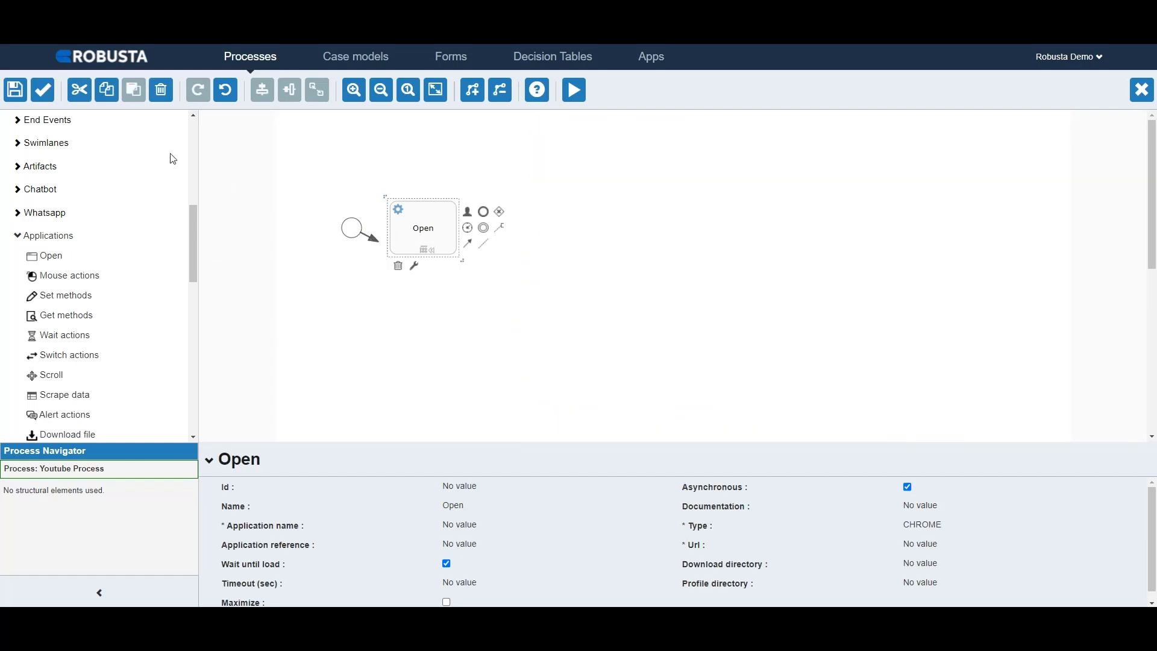
pyautogui.click(43, 91)
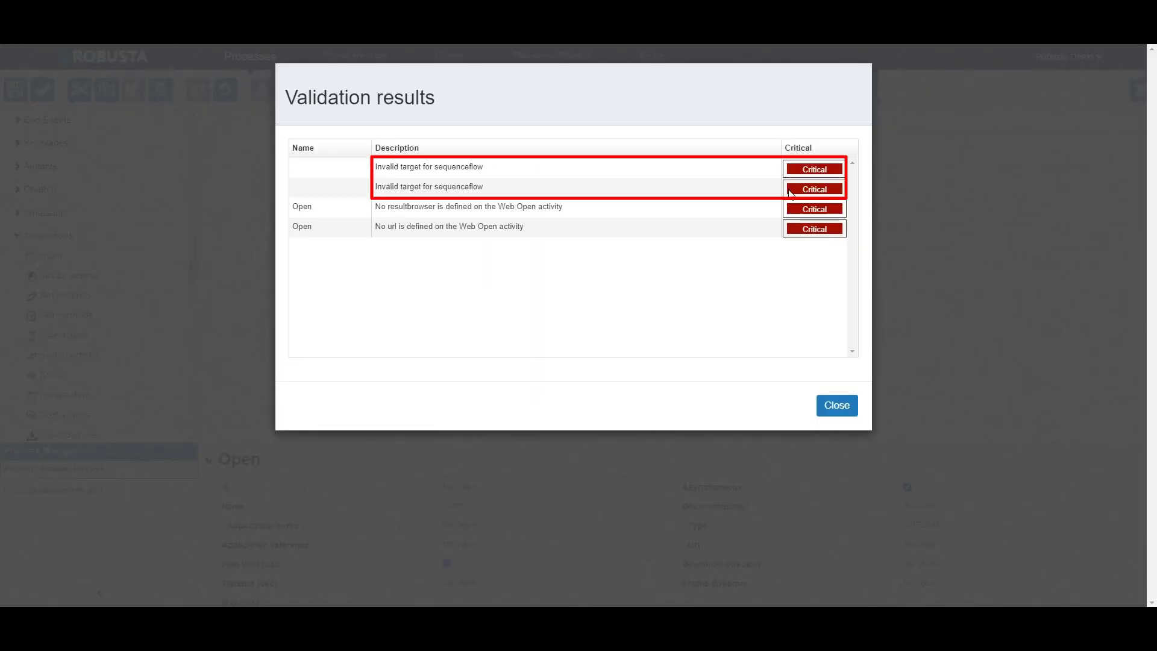
pyautogui.click(837, 404)
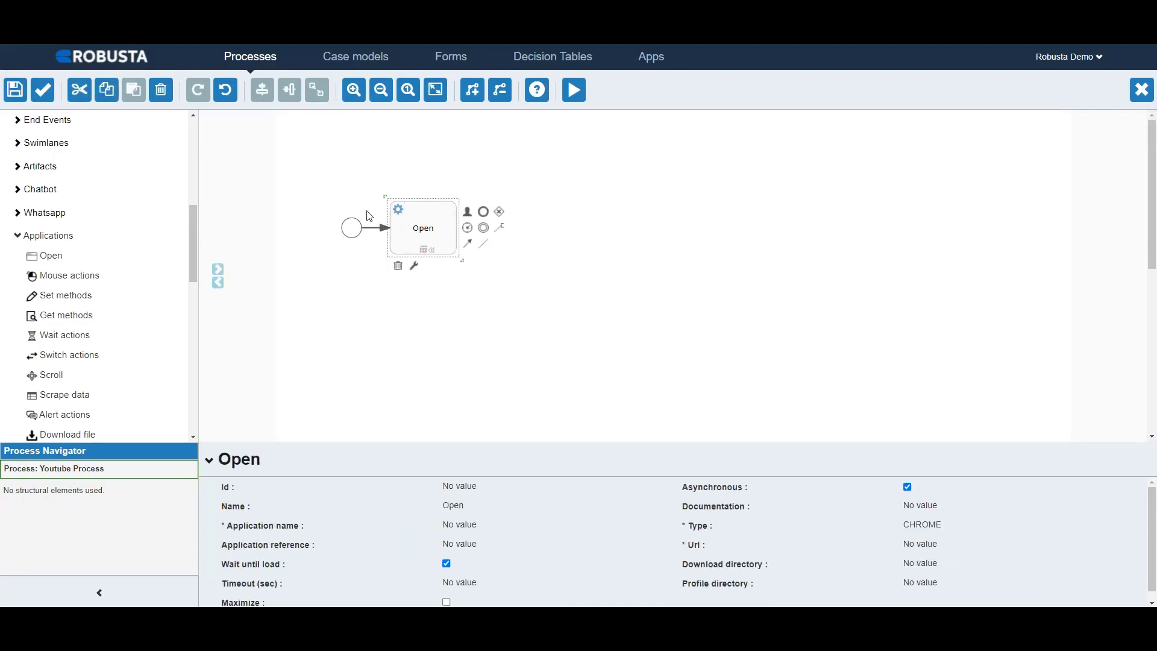
# Step: Validate the process model with the arrow attached to the Open activity, and close the validation results
pyautogui.click(43, 91)
pyautogui.click(834, 407)
pyautogui.click(422, 177)
# Step: Examine the Open activity's Application name property and the overall process properties
pyautogui.click(422, 228)
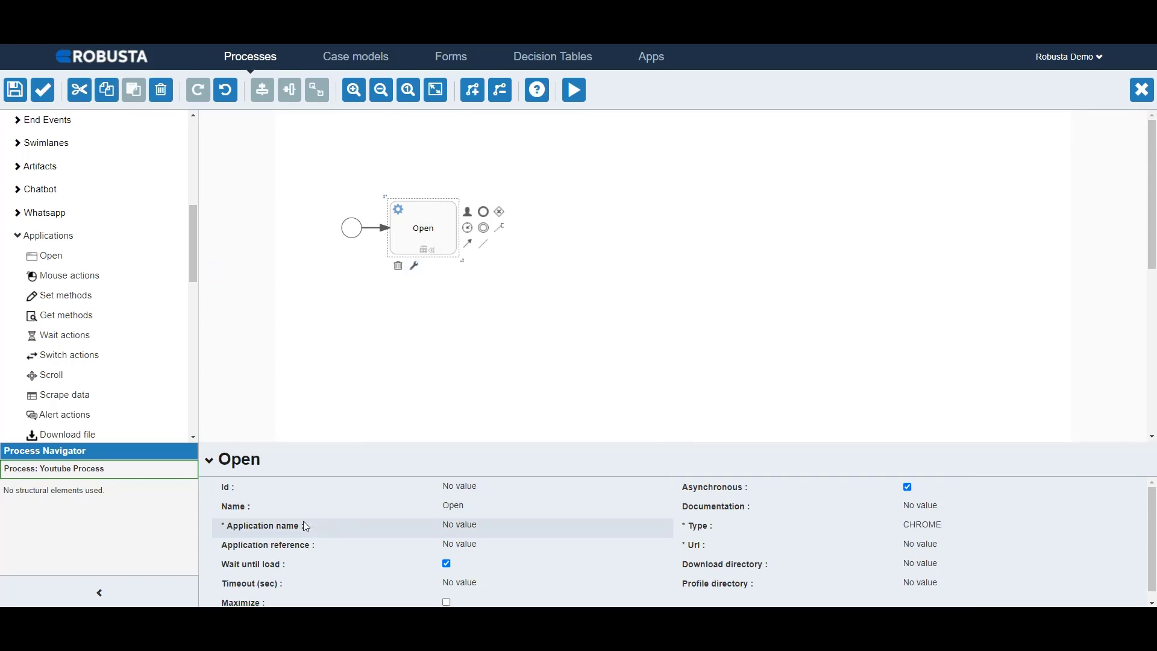
pyautogui.moveTo(295, 529)
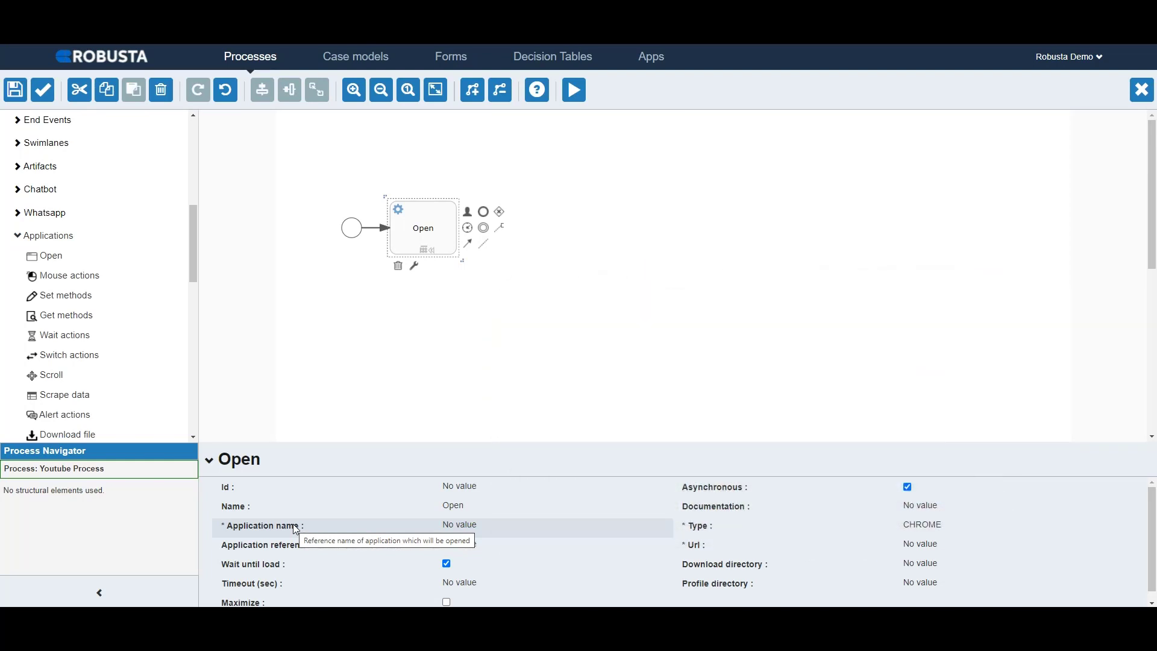
pyautogui.click(407, 365)
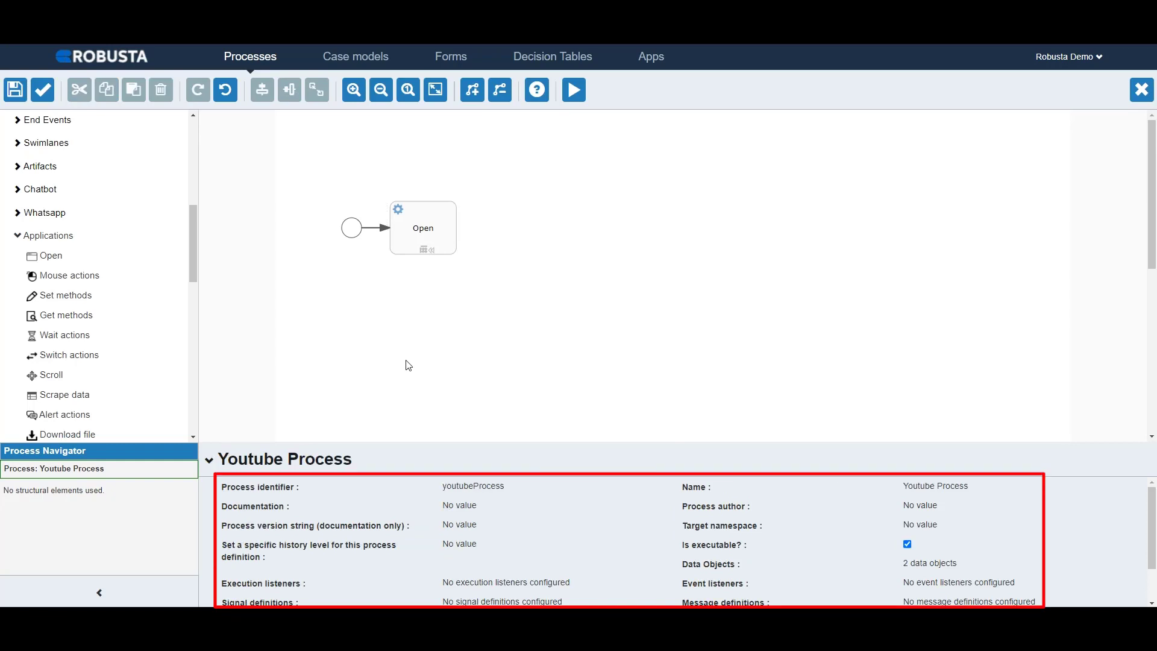
# Step: Rename the Open activity to "Open: Youtube"
pyautogui.click(431, 235)
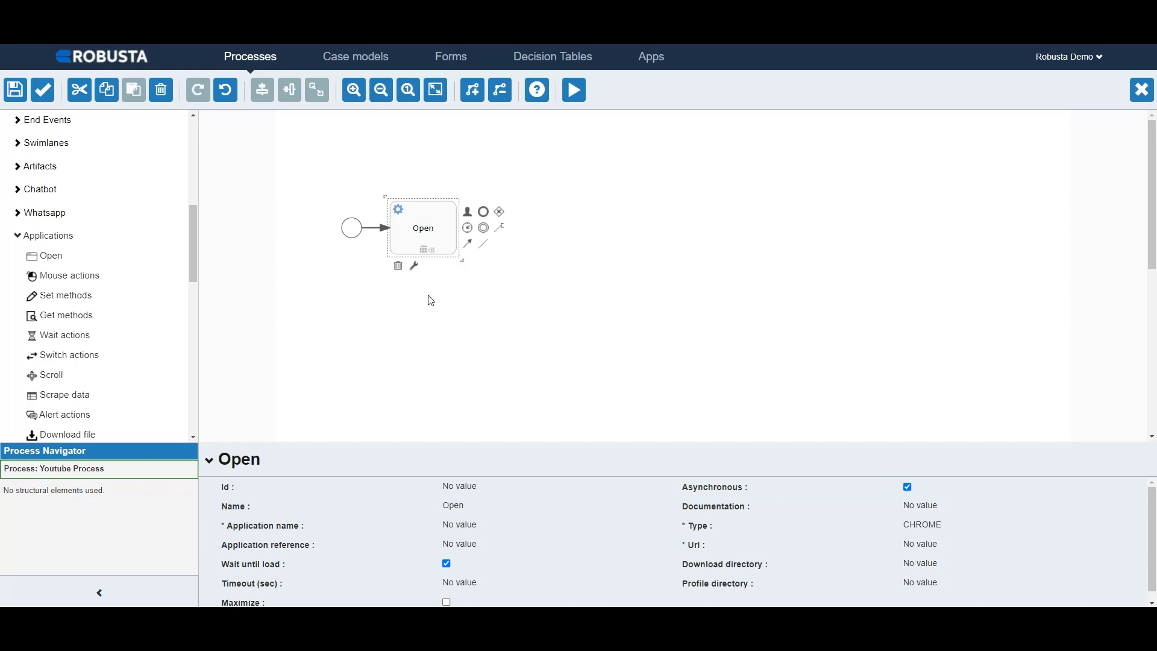
pyautogui.click(465, 511)
pyautogui.click(474, 508)
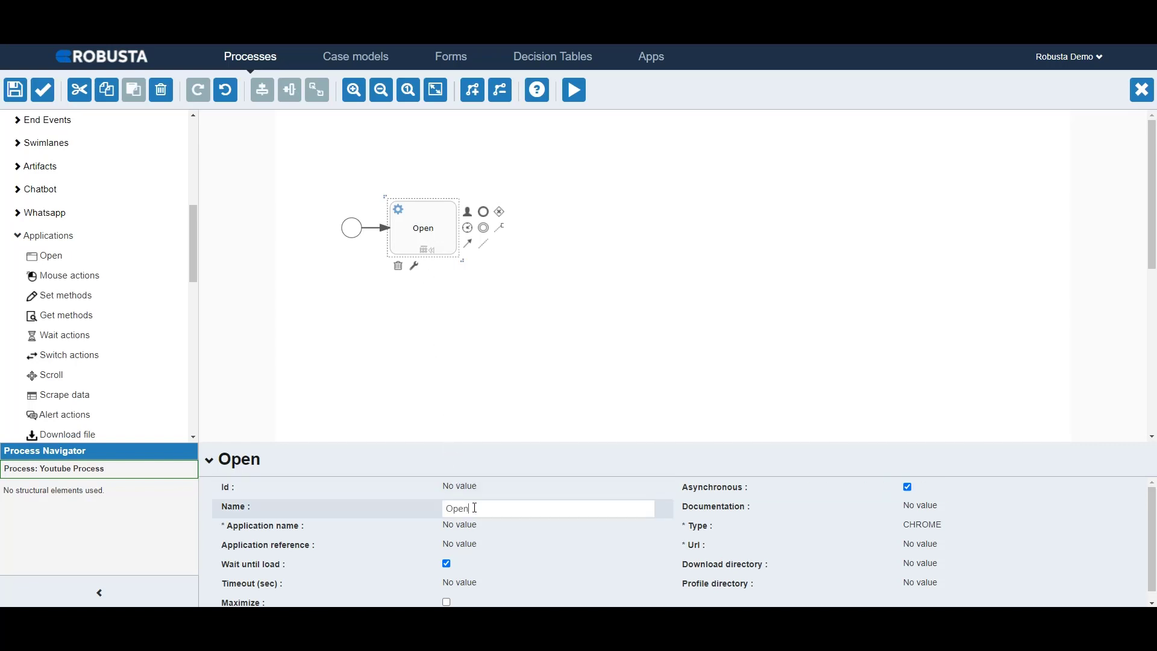
pyautogui.write(': Youtube')
pyautogui.press('Return')
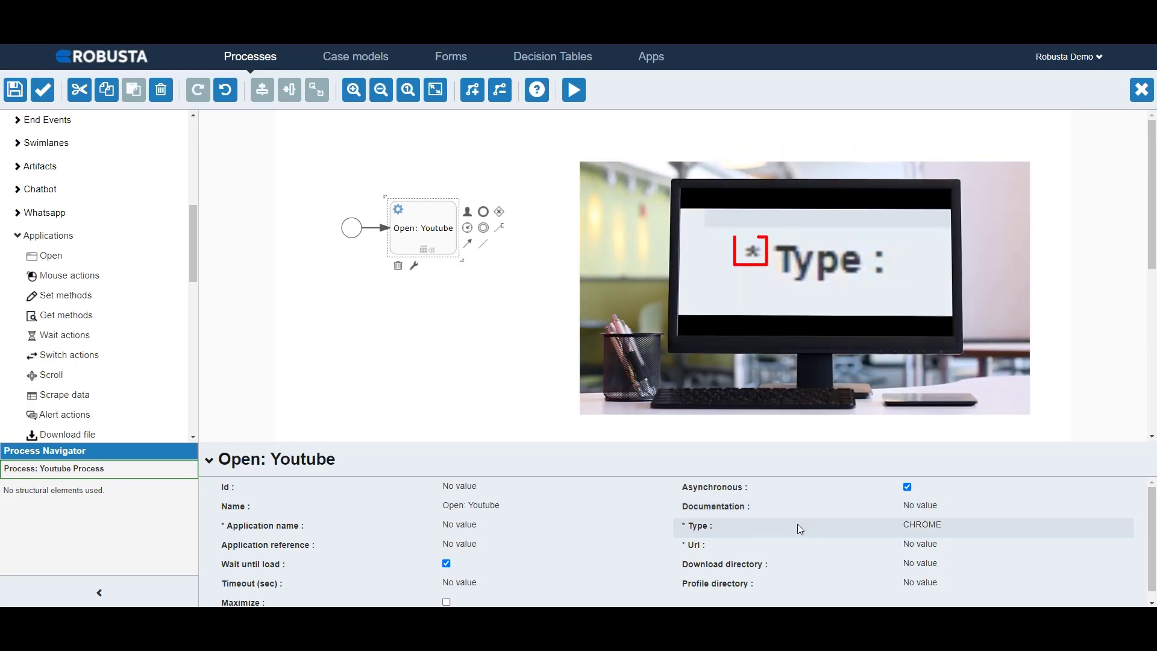
pyautogui.moveTo(683, 528)
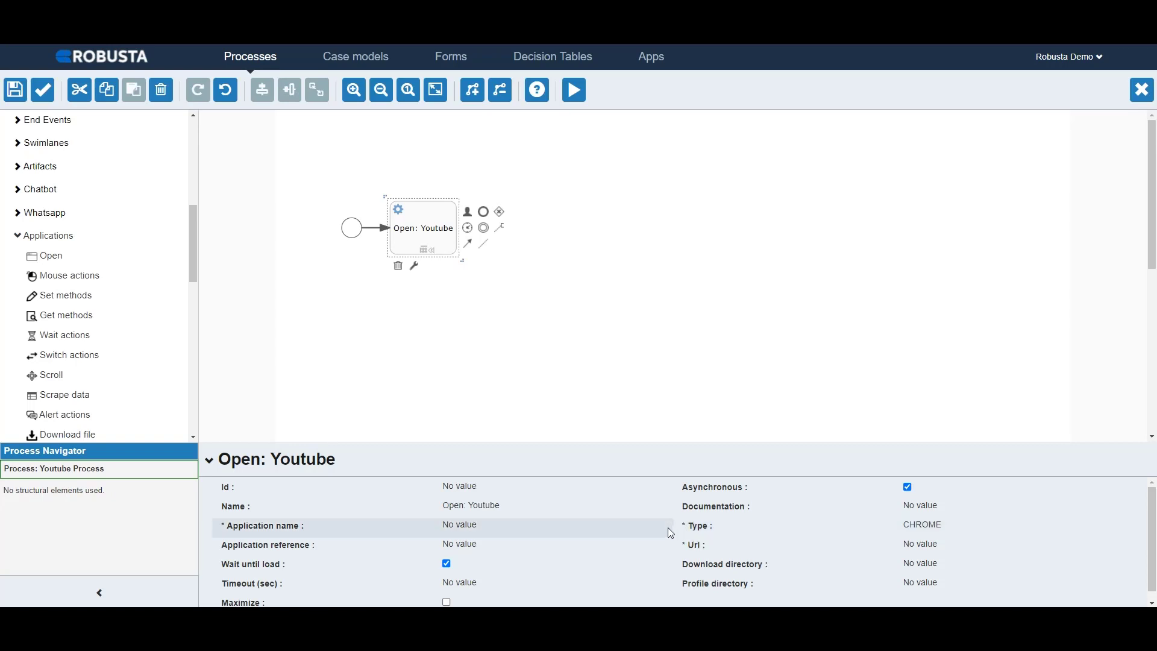
# Step: Set the Open: Youtube activity's application name to "openYoutube"
pyautogui.click(468, 524)
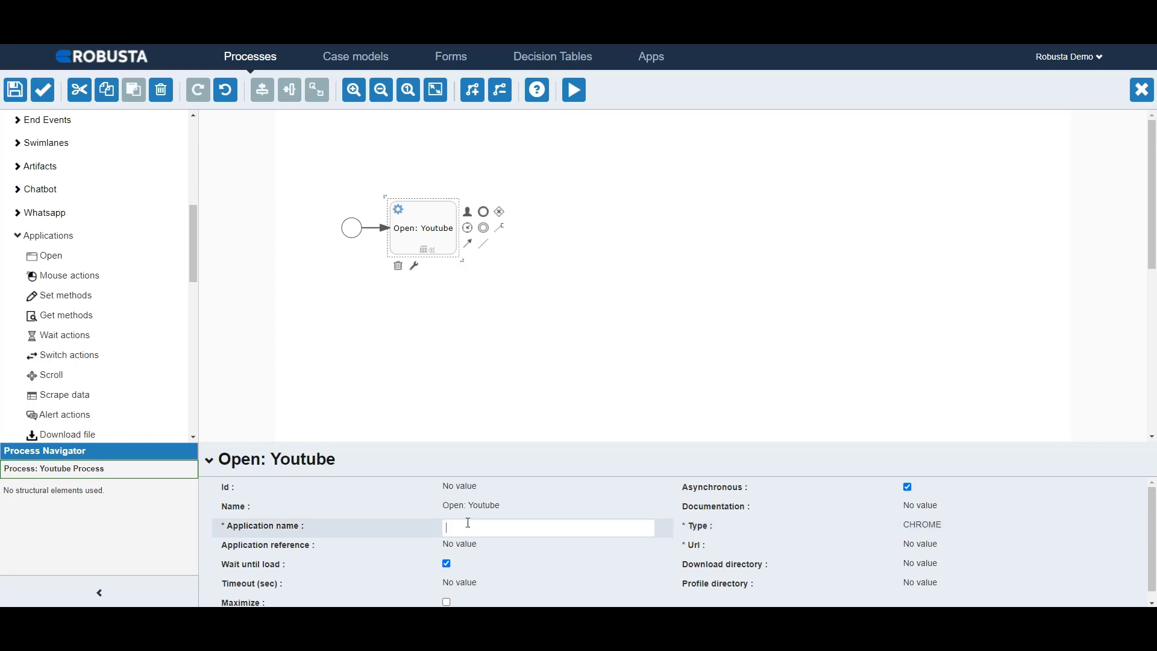
pyautogui.write('openYoutube')
pyautogui.press('Return')
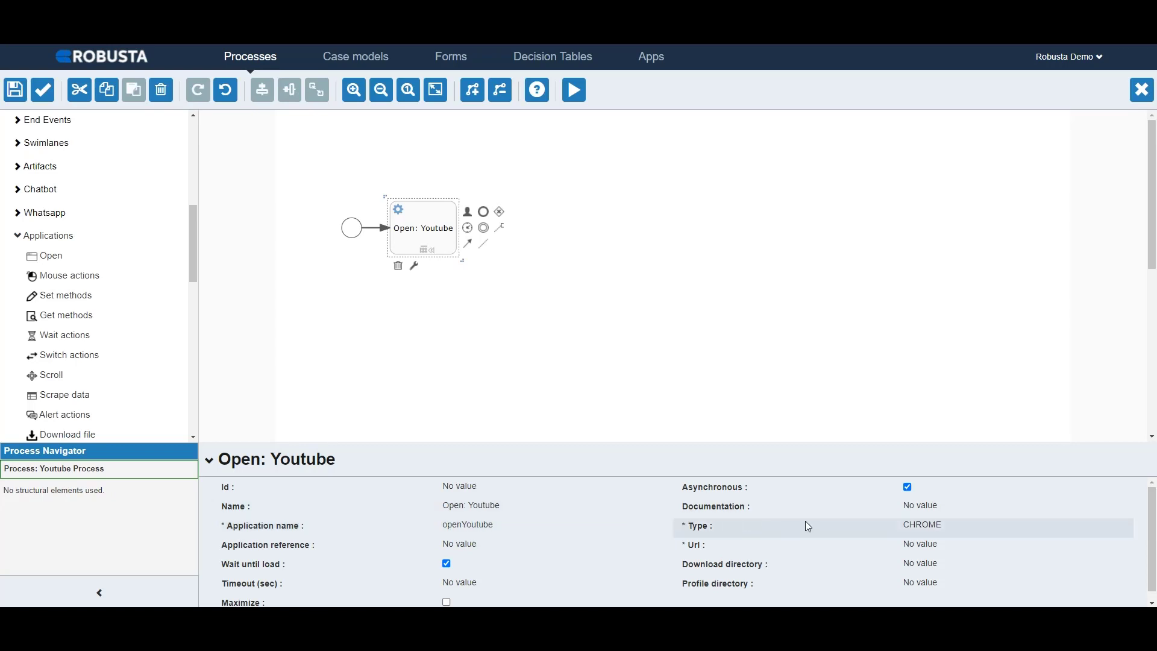
# Step: Review the application type options of the Open: Youtube activity, keep CHROME, and validate the process model
pyautogui.click(925, 525)
pyautogui.click(926, 526)
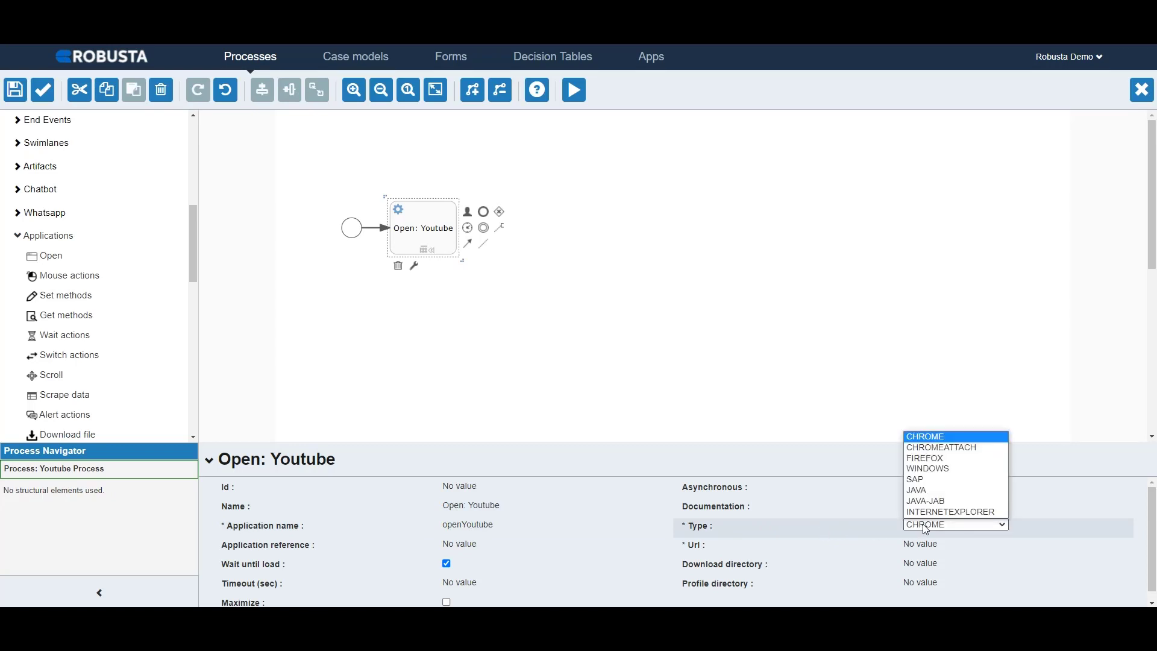
pyautogui.click(926, 526)
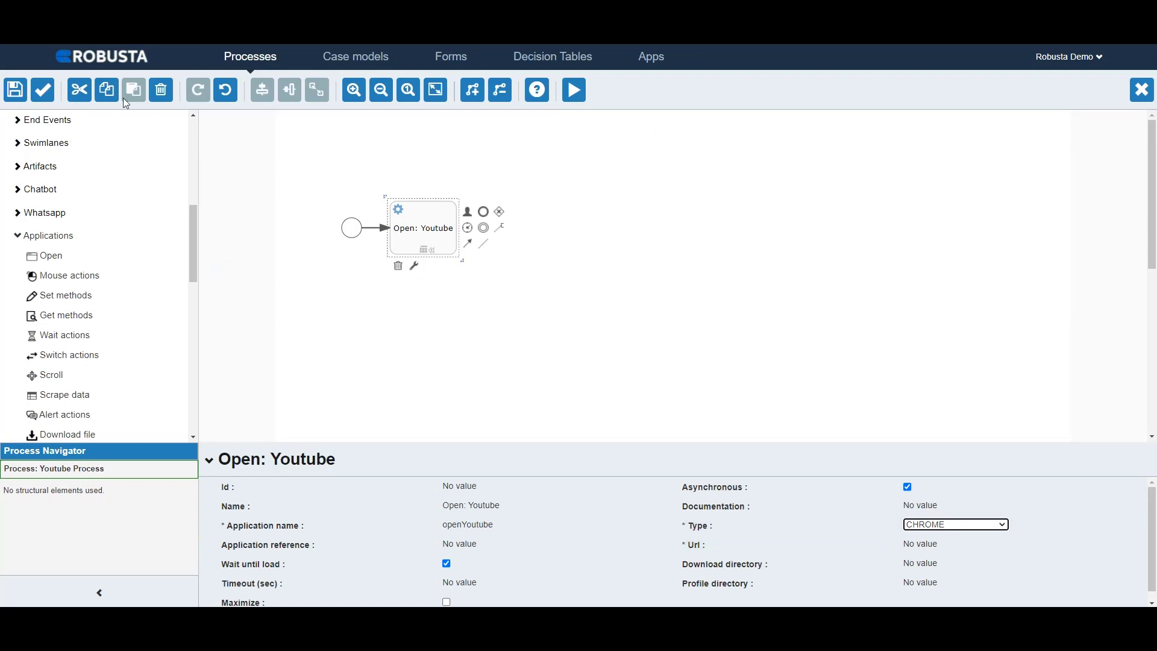
pyautogui.click(45, 91)
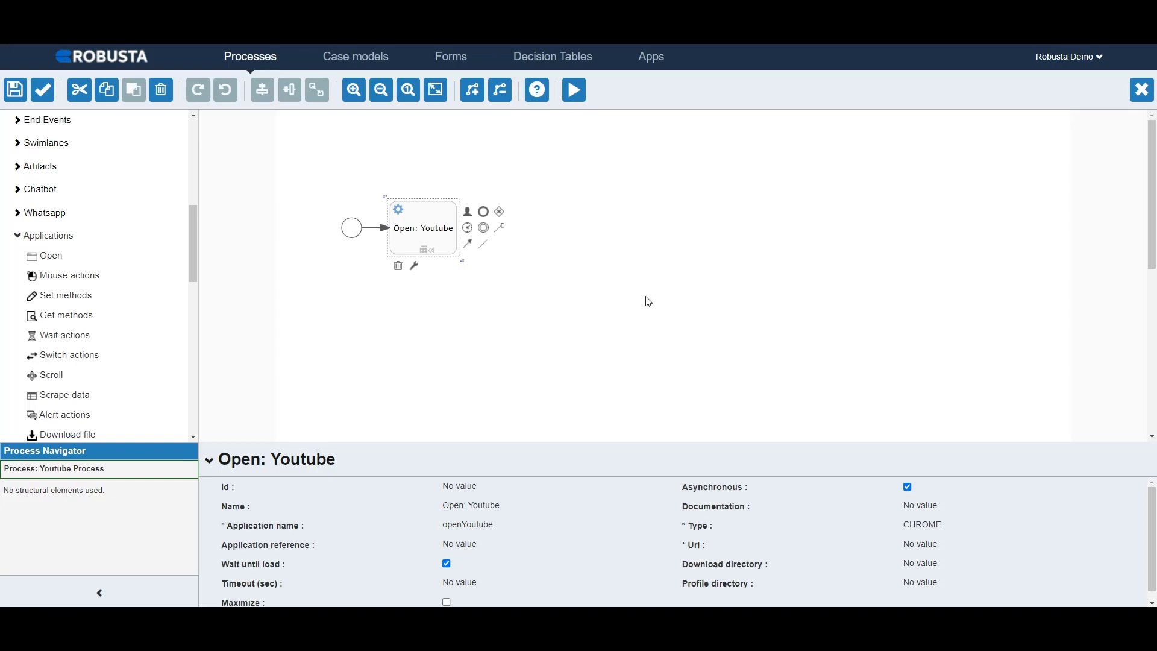
pyautogui.click(911, 546)
pyautogui.write('https://www.youtube.com/')
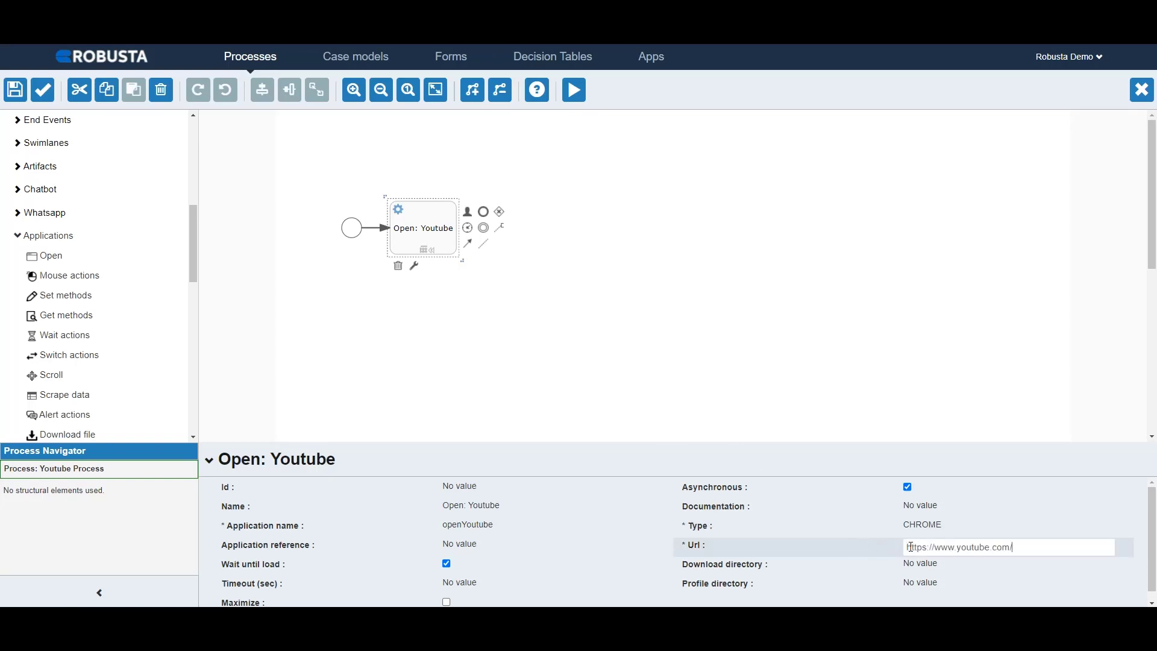
pyautogui.press('Return')
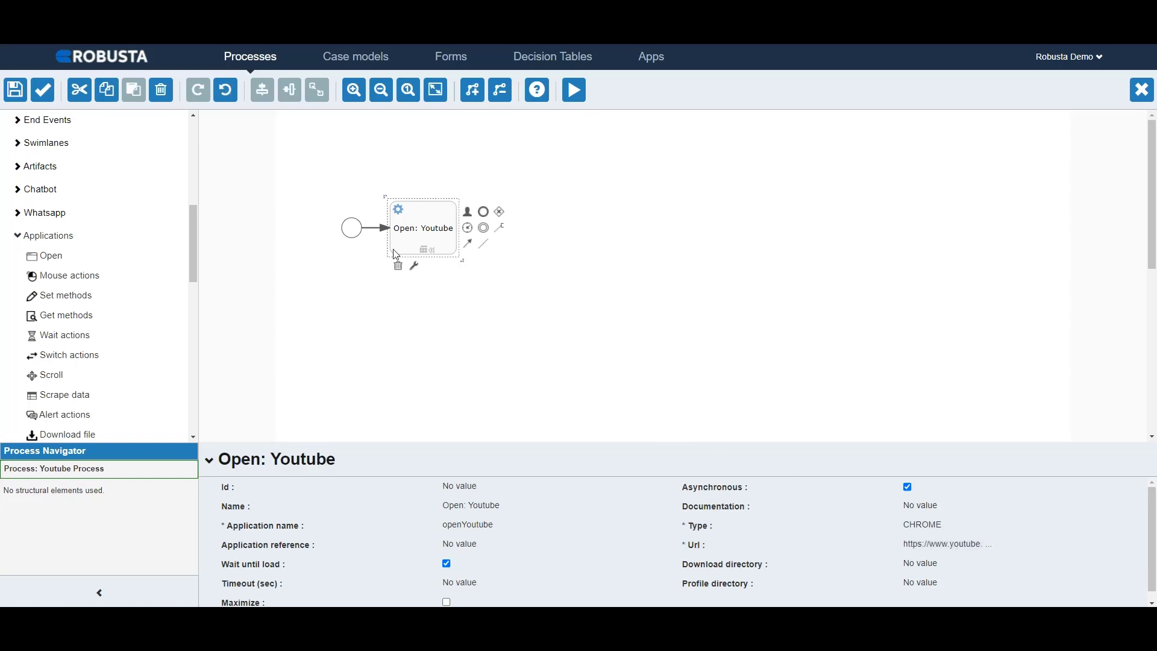
# Step: Validate the process model, close the validation results, and enable Maximize for the Open: Youtube activity
pyautogui.click(48, 88)
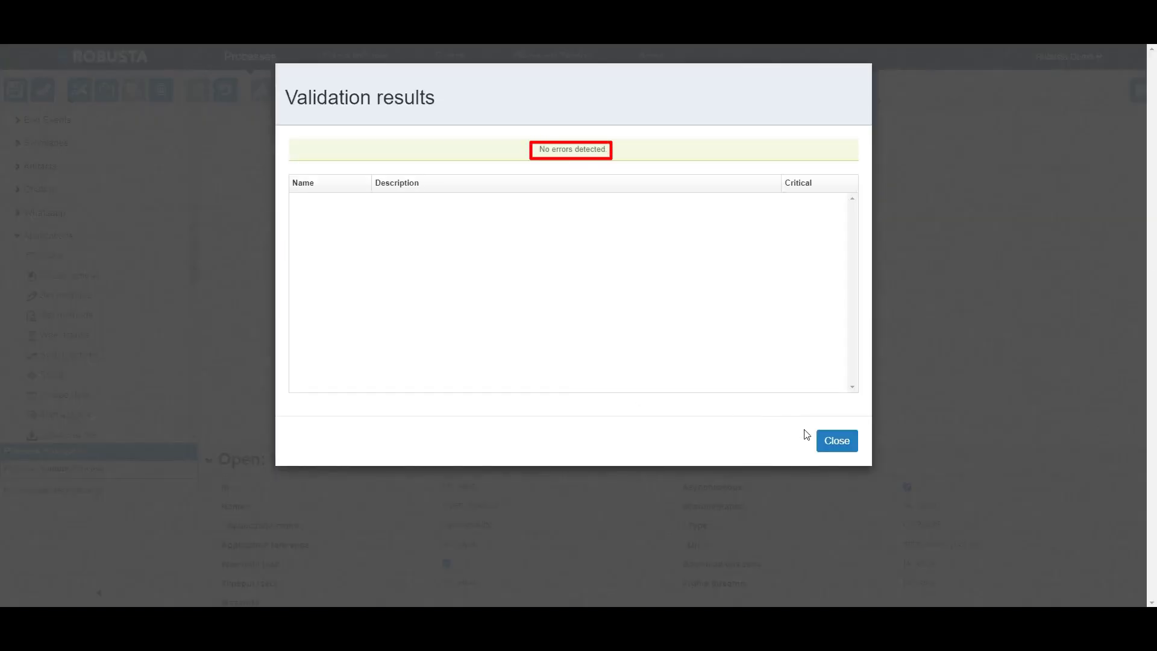
pyautogui.click(822, 442)
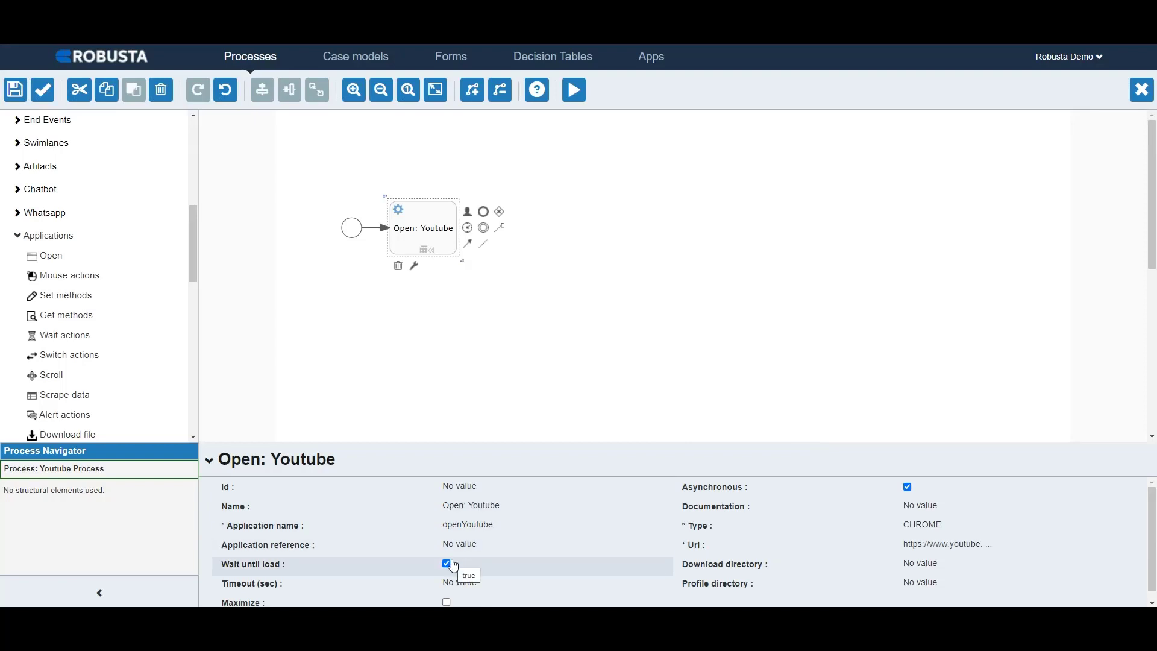
pyautogui.click(446, 602)
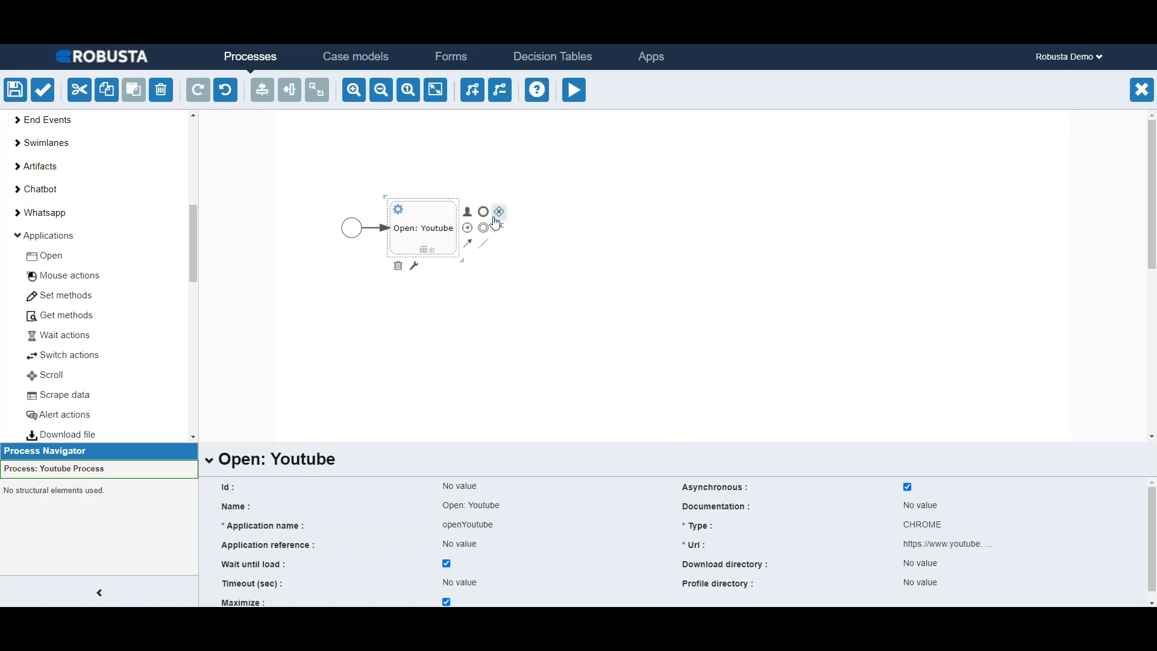
# Step: Add an intermediate timer event connected after the Open: Youtube activity and set its time duration to PT5S
pyautogui.moveTo(468, 234); pyautogui.dragTo(505, 176)
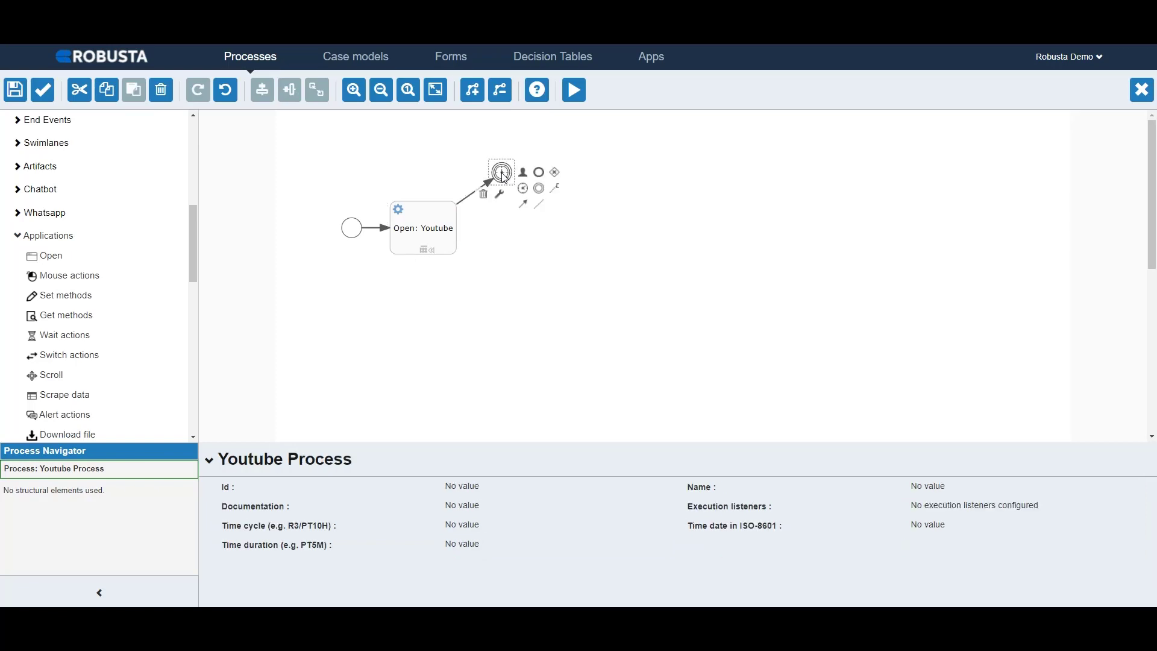
pyautogui.click(476, 545)
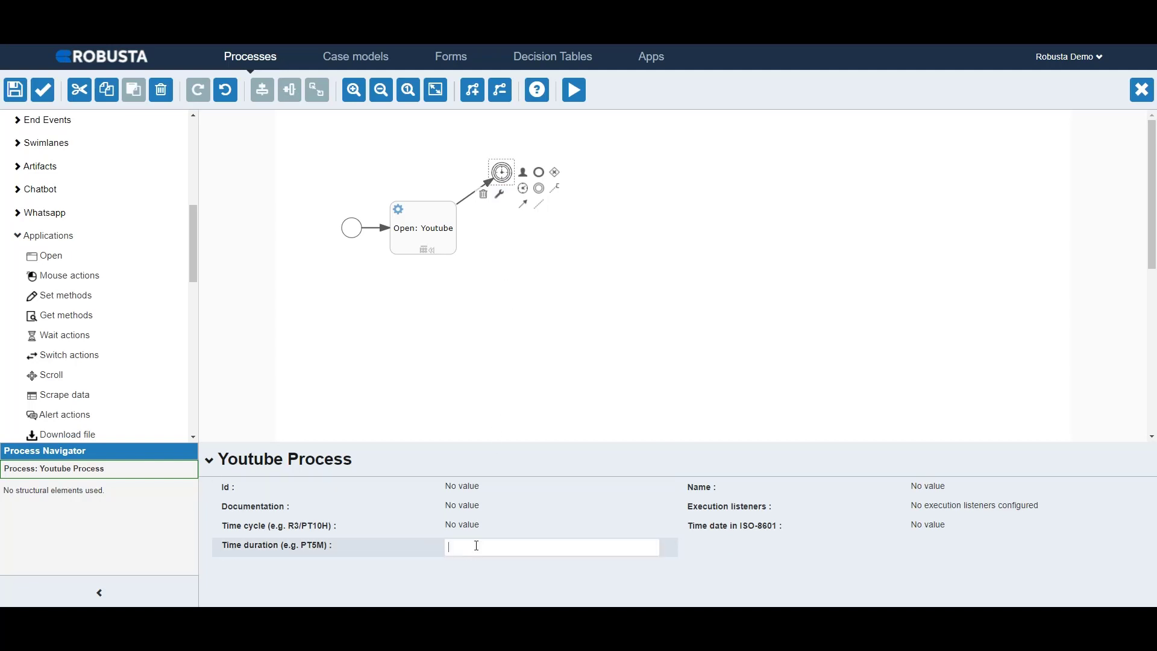
pyautogui.write('PT')
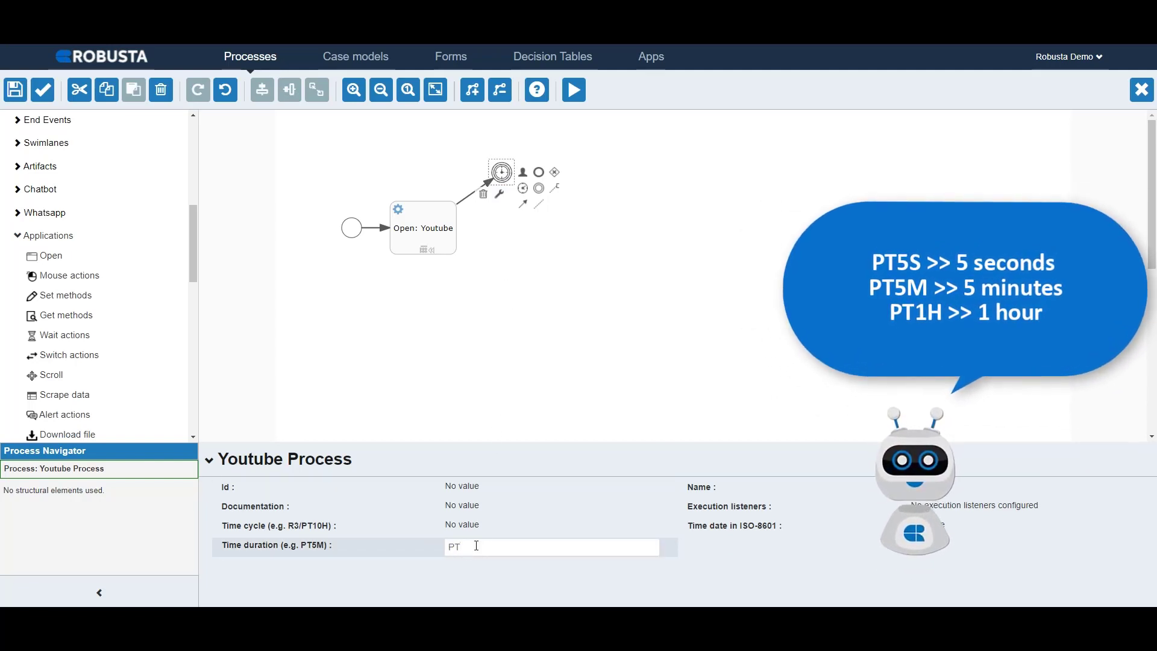
pyautogui.write('5S')
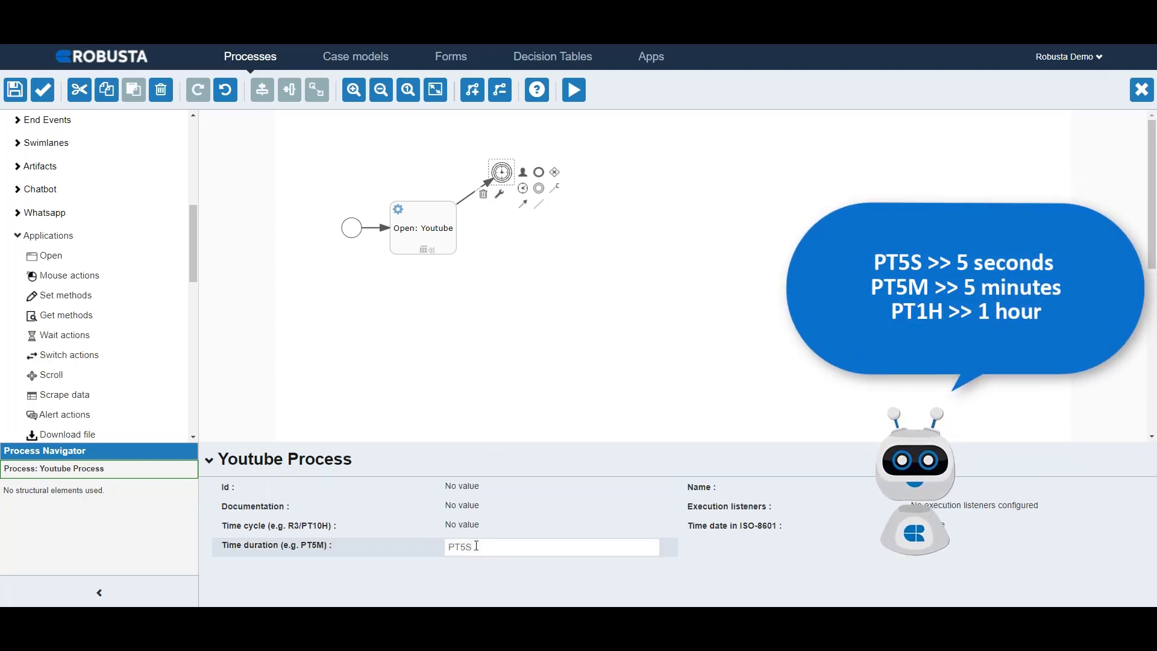
pyautogui.press('Return')
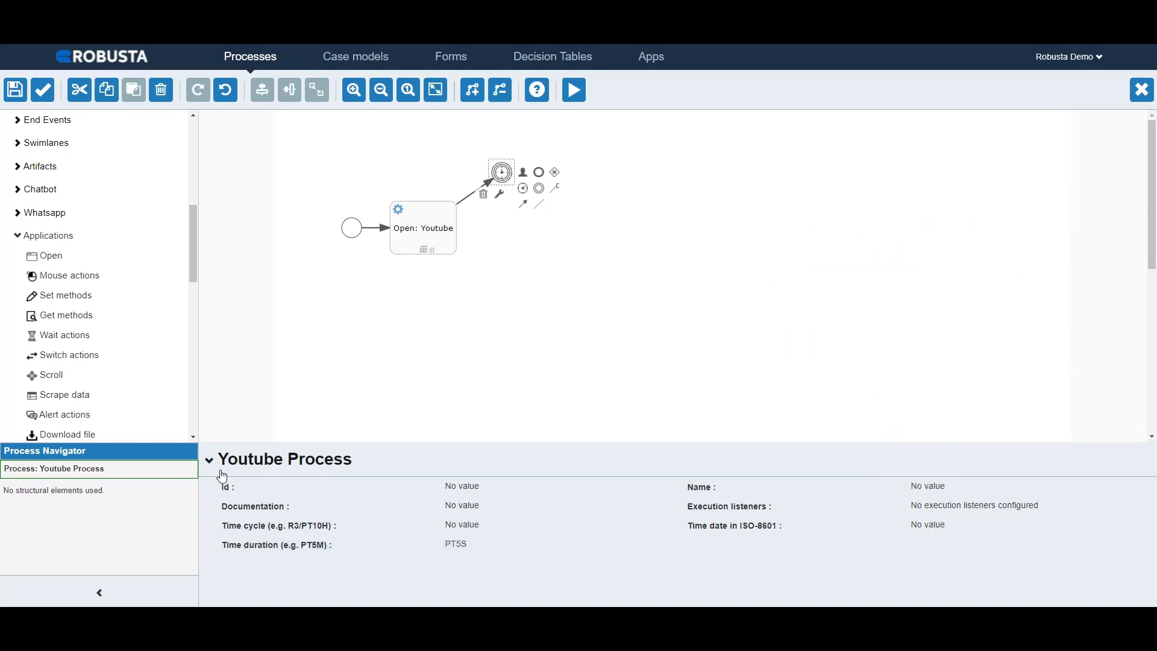
# Step: Place a Close application activity beside the timer event and connect the timer event to it
pyautogui.scroll(-3, 115, 400)
pyautogui.moveTo(54, 314); pyautogui.dragTo(571, 228)
pyautogui.click(512, 176)
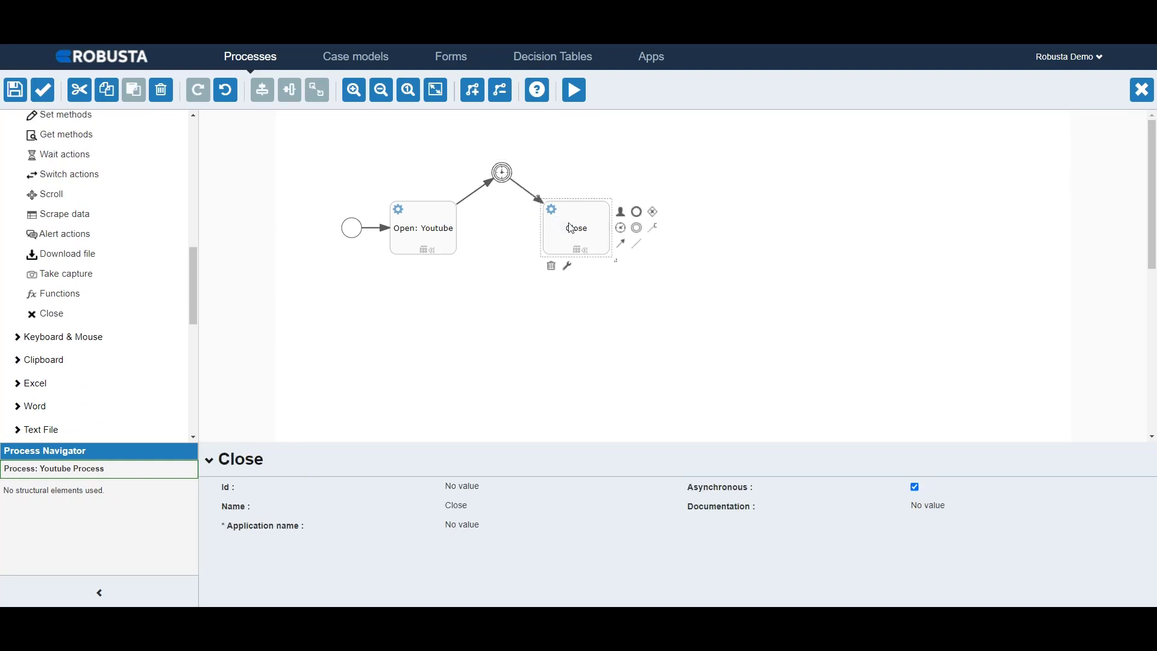
# Step: Set the Close activity's application name to the ${openYoutube} reference
pyautogui.click(487, 531)
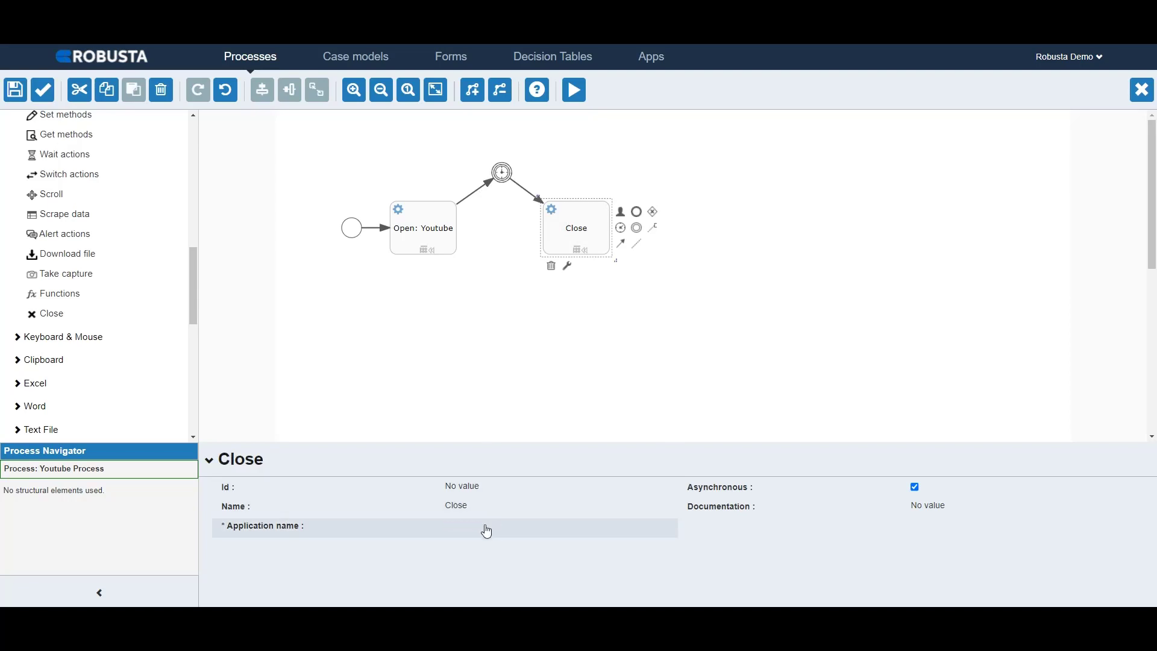
pyautogui.click(484, 524)
pyautogui.click(483, 542)
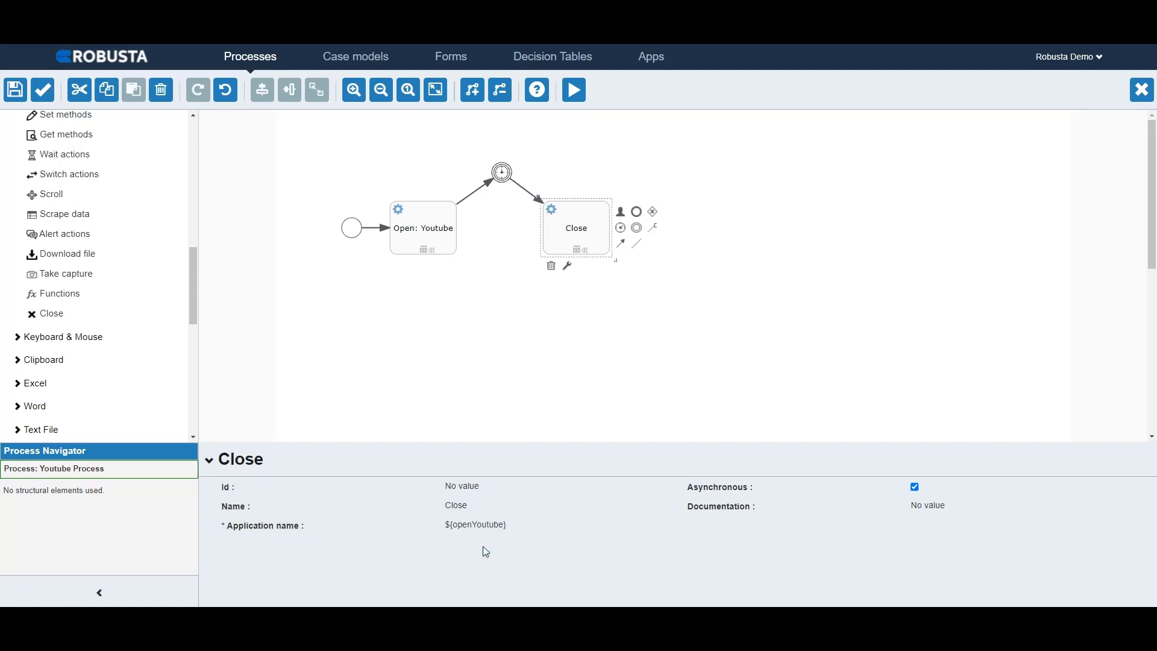
# Step: Add an end event connected after the Close activity, validate the process model, and close the validation results
pyautogui.moveTo(637, 228); pyautogui.dragTo(668, 230)
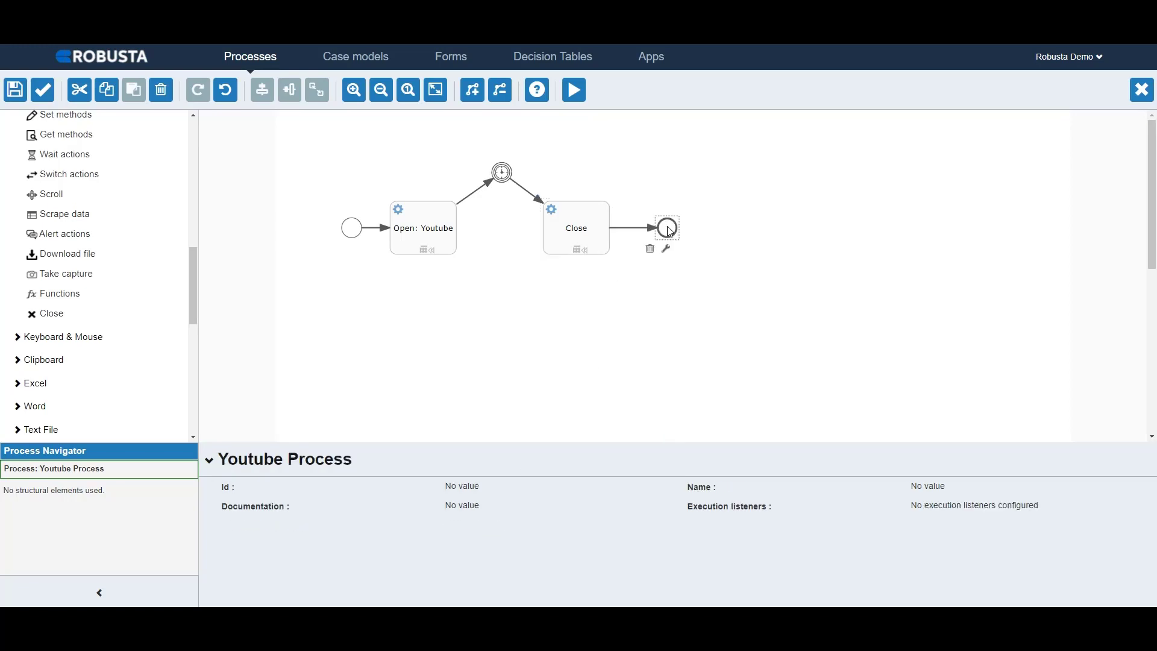
pyautogui.click(44, 90)
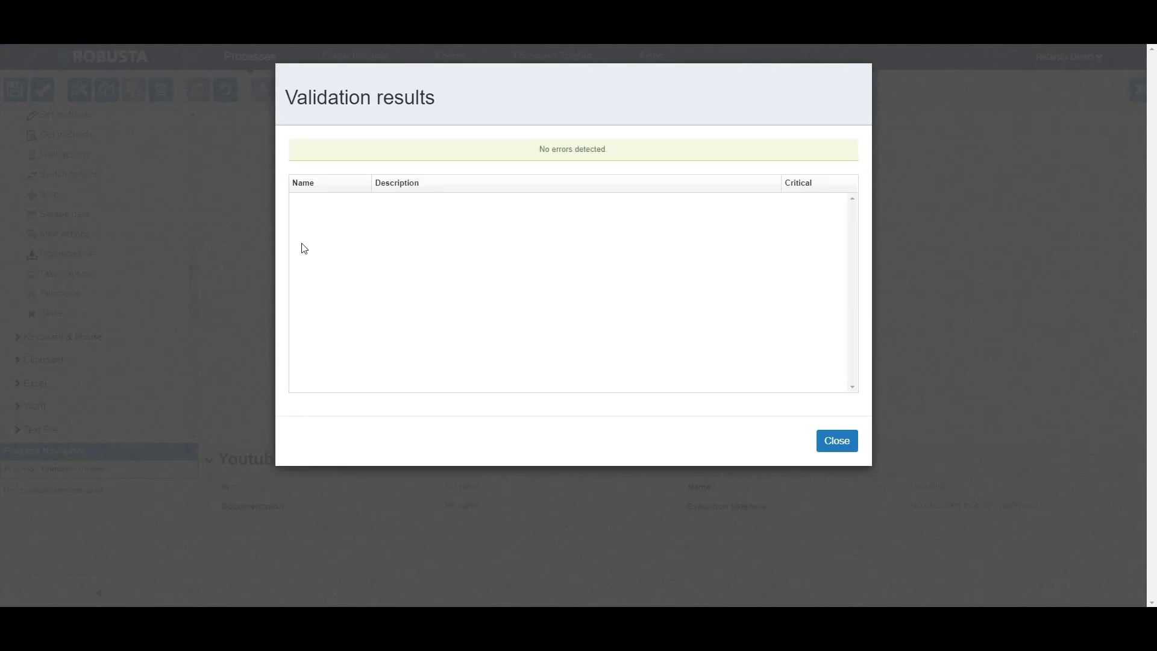
pyautogui.click(814, 449)
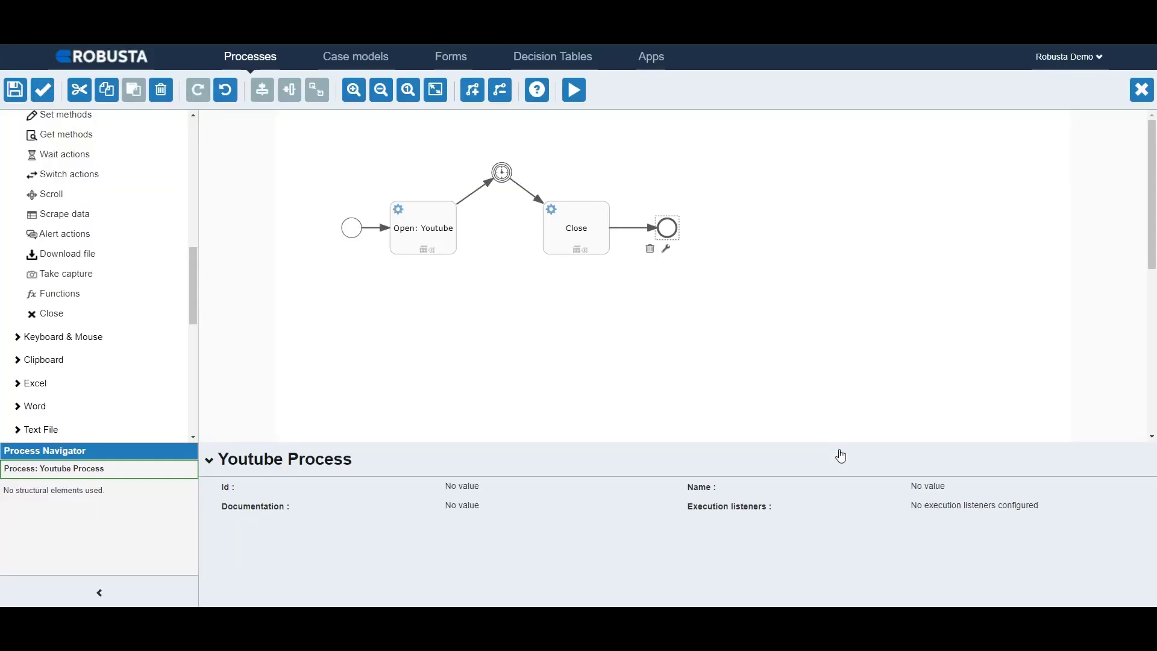
# Step: Save the Youtube Process model under its existing name and key, and go to the app definitions
pyautogui.click(15, 91)
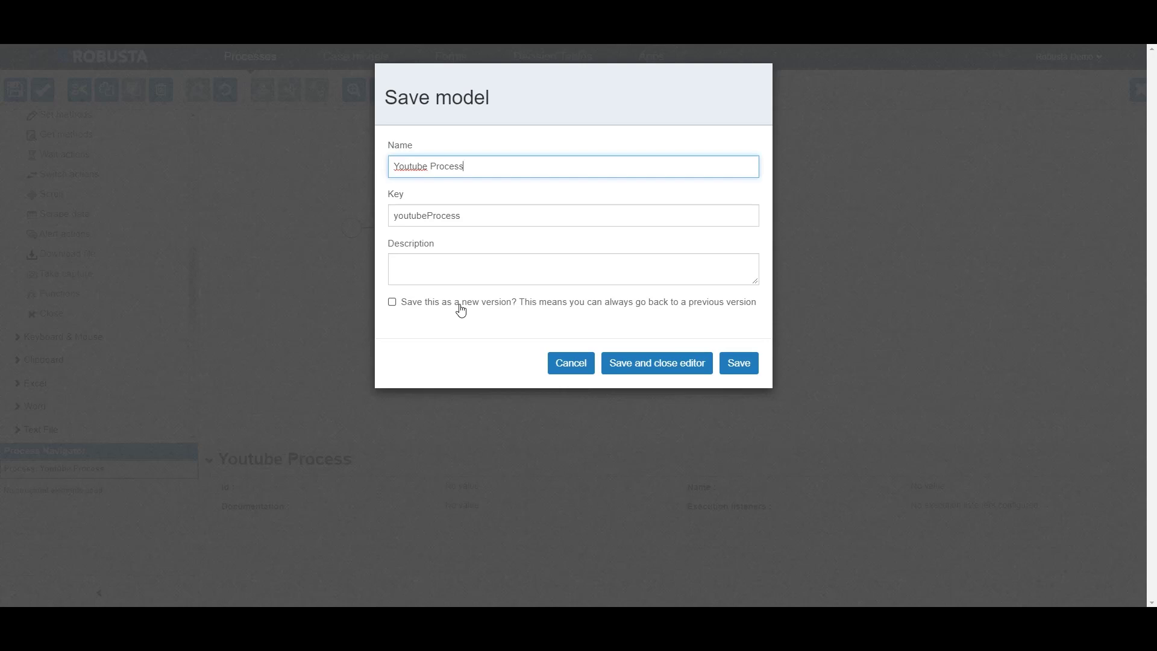
pyautogui.click(740, 362)
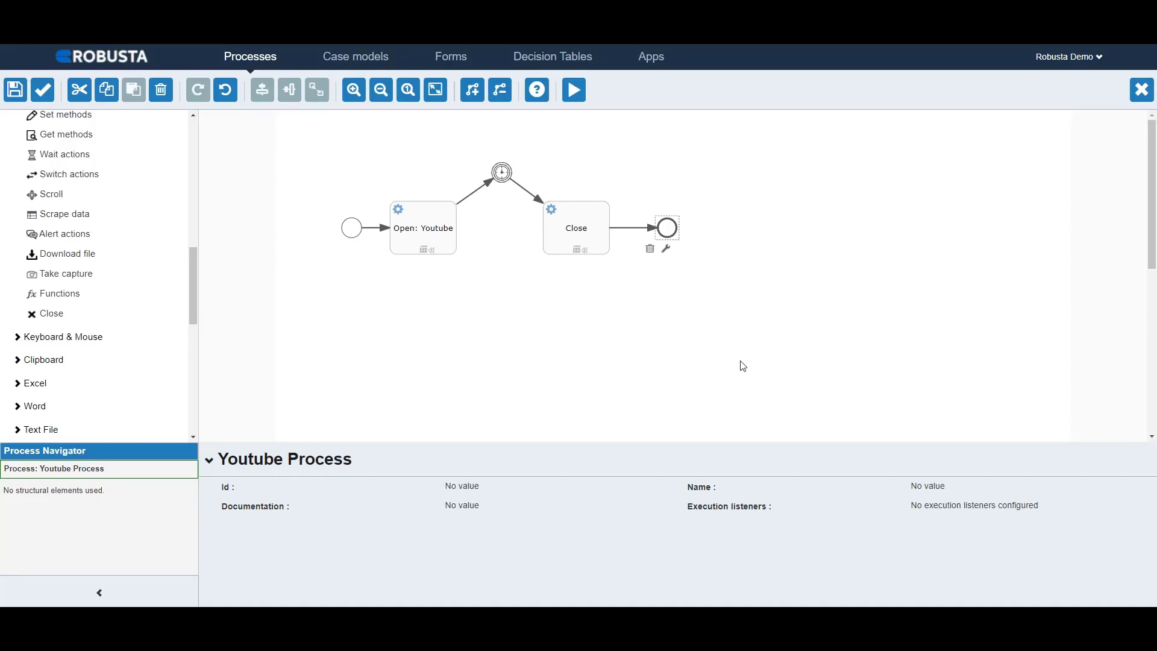
pyautogui.click(649, 65)
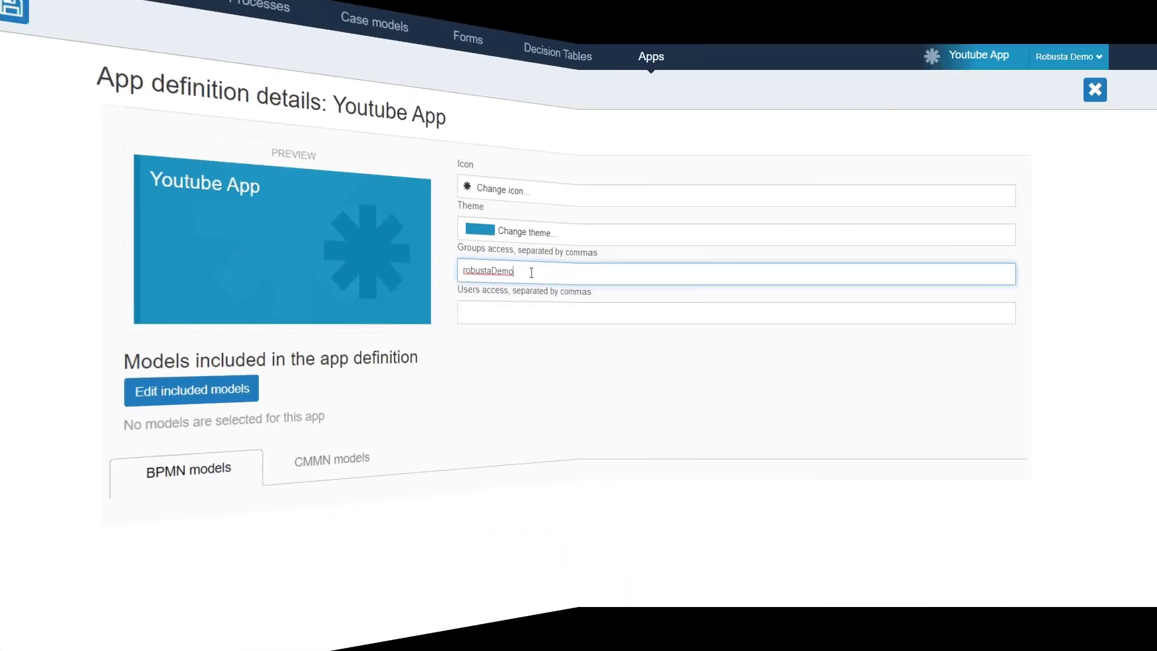
# Step: Include the Youtube Process model in the Youtube App definition and start saving the app definition with publishing selected
pyautogui.click(247, 385)
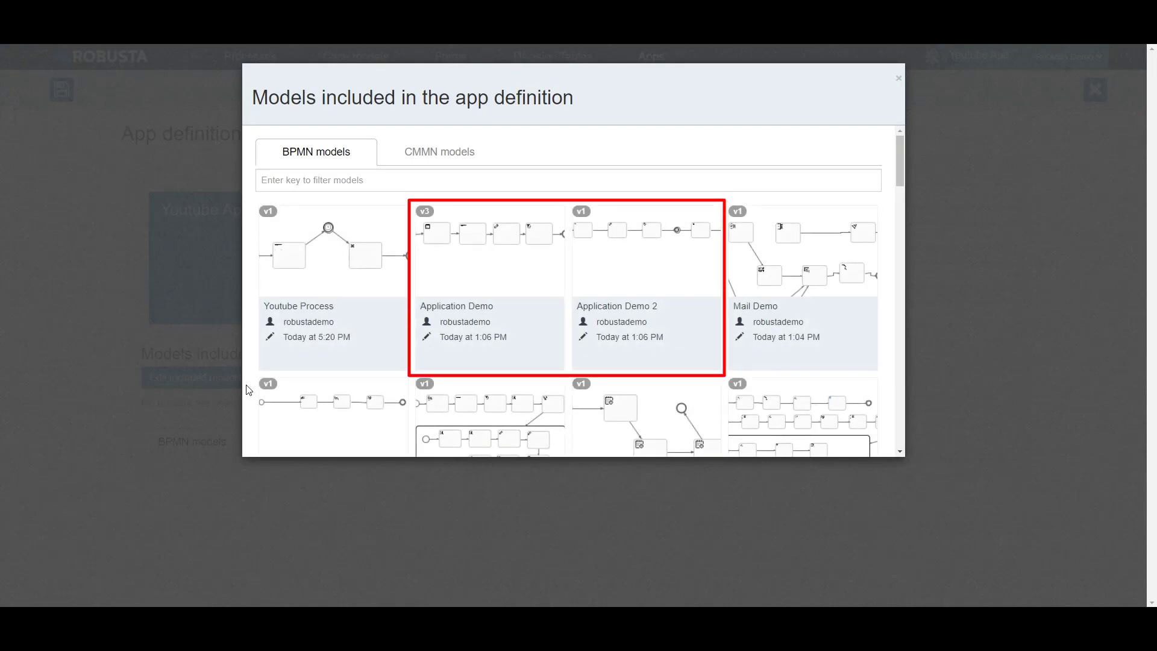
pyautogui.click(118, 289)
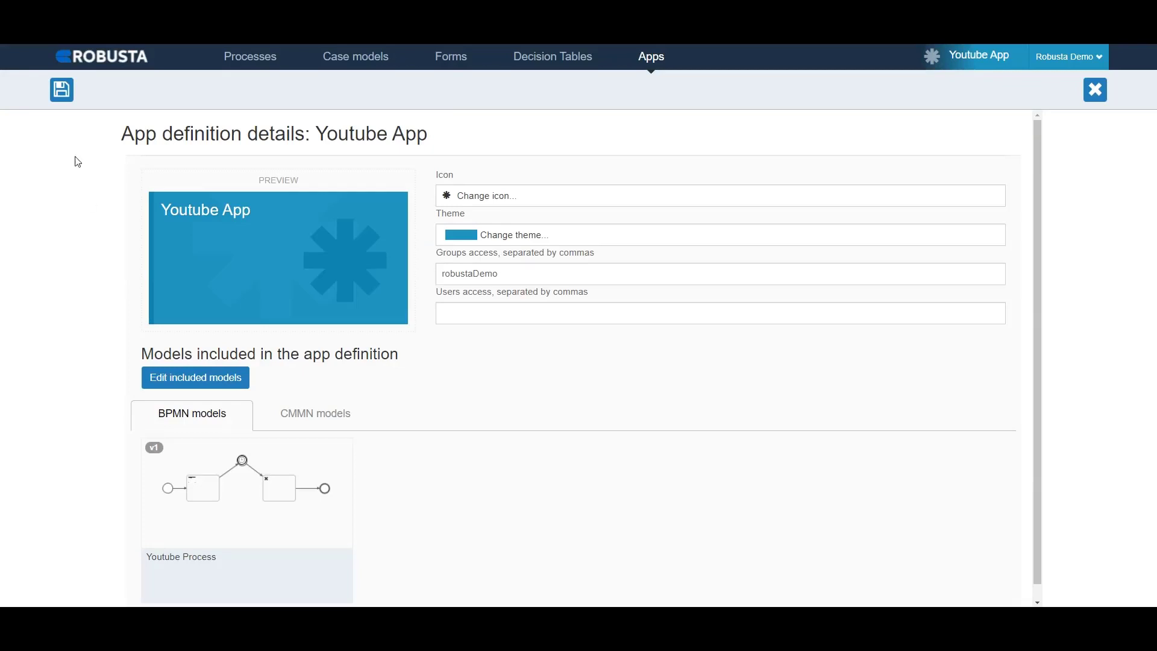
pyautogui.click(63, 96)
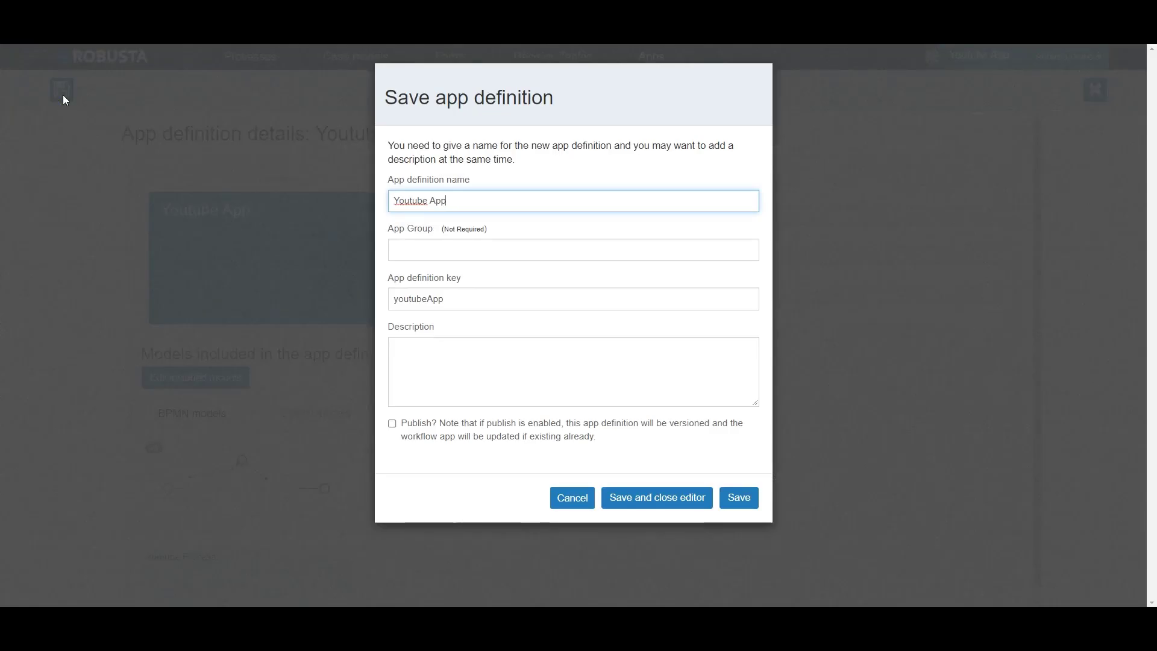
pyautogui.click(408, 438)
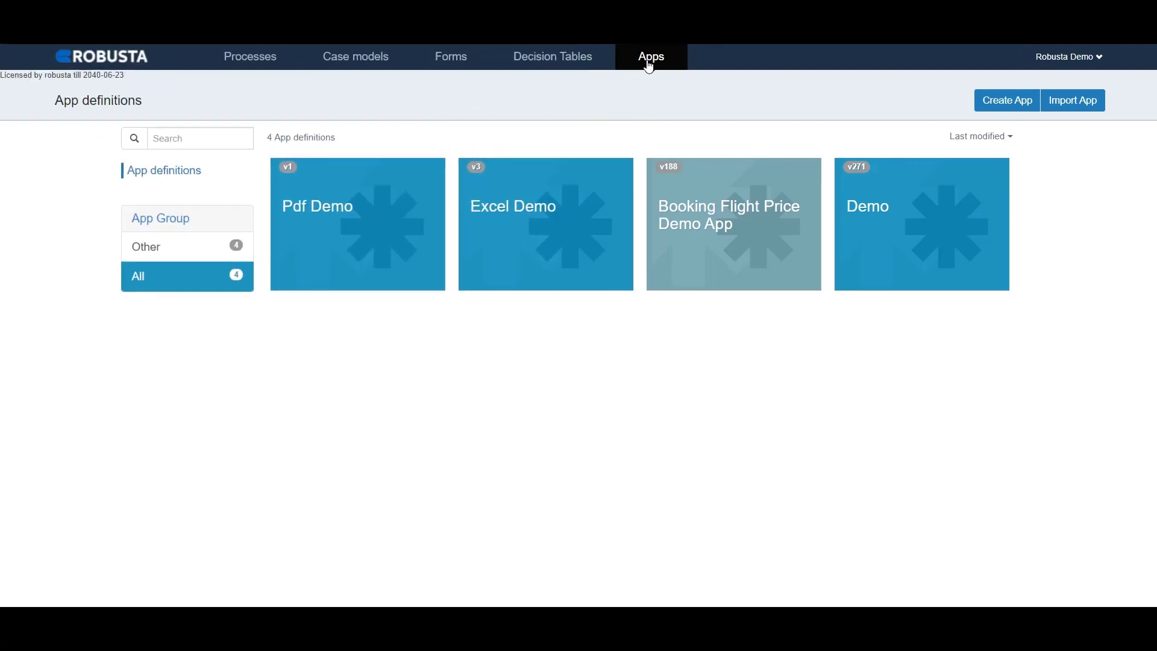
# Step: Create a new app definition named "Youtube App" with the key youtubeApp, leaving the group empty
pyautogui.click(1013, 108)
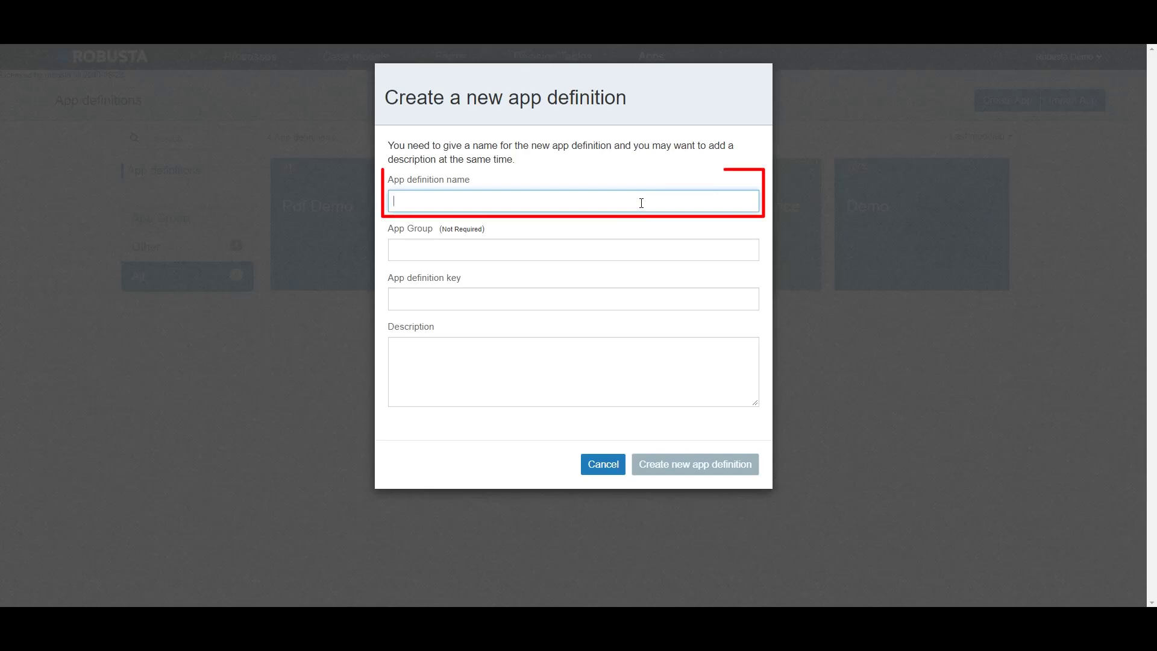
pyautogui.write('Youtube')
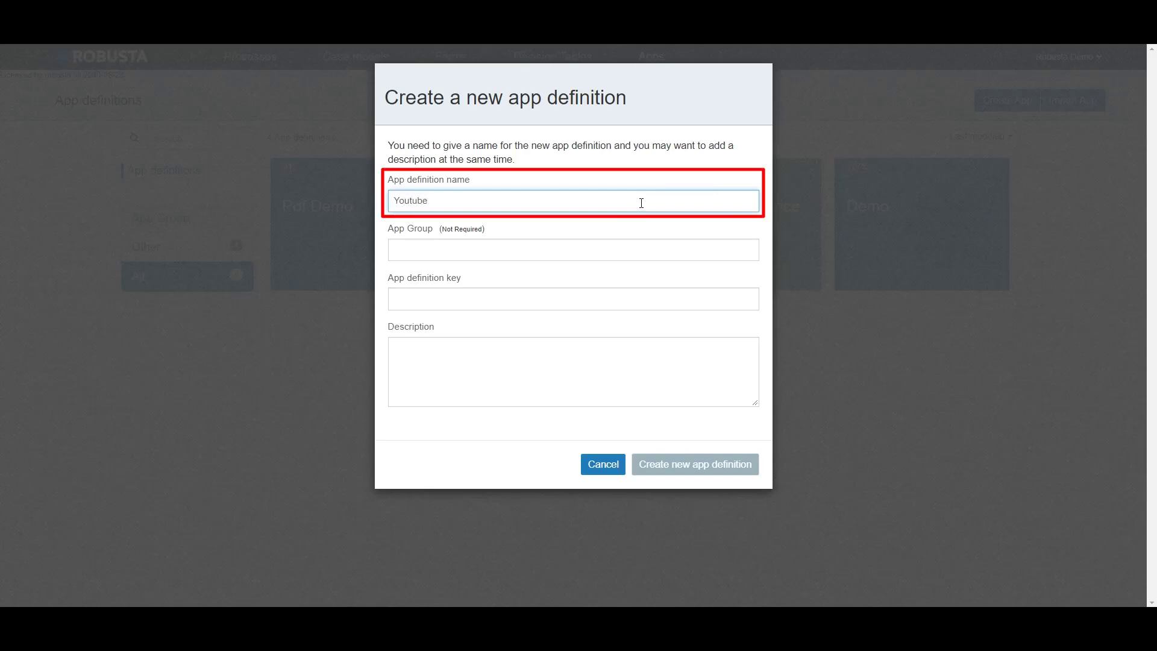
pyautogui.write('App')
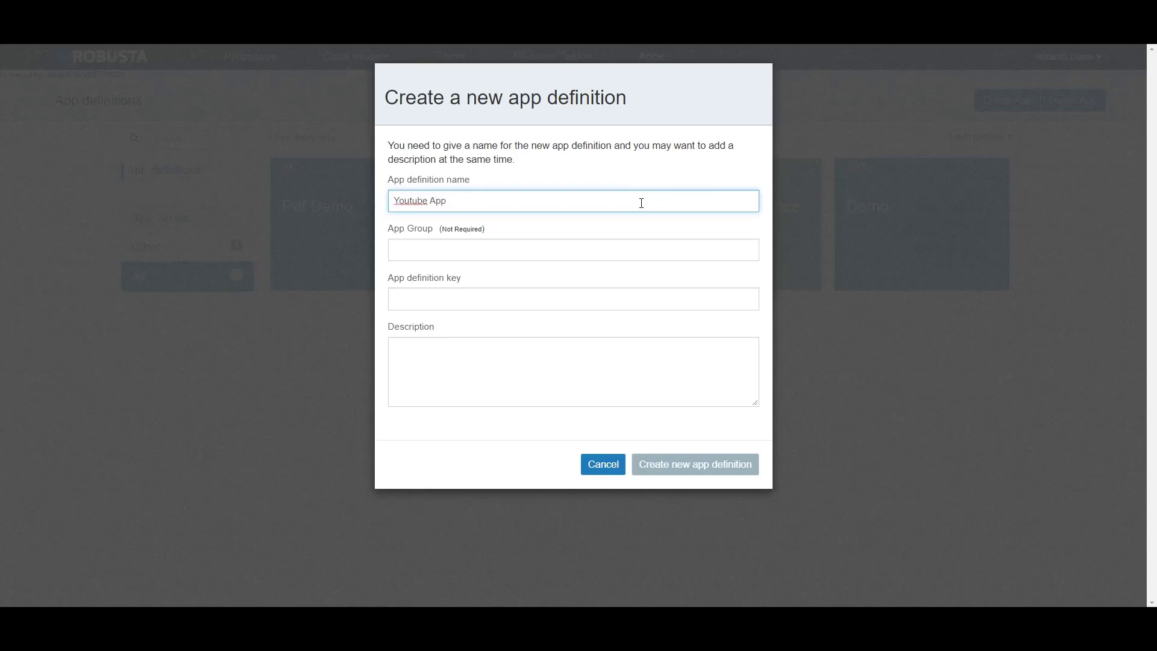
pyautogui.click(620, 300)
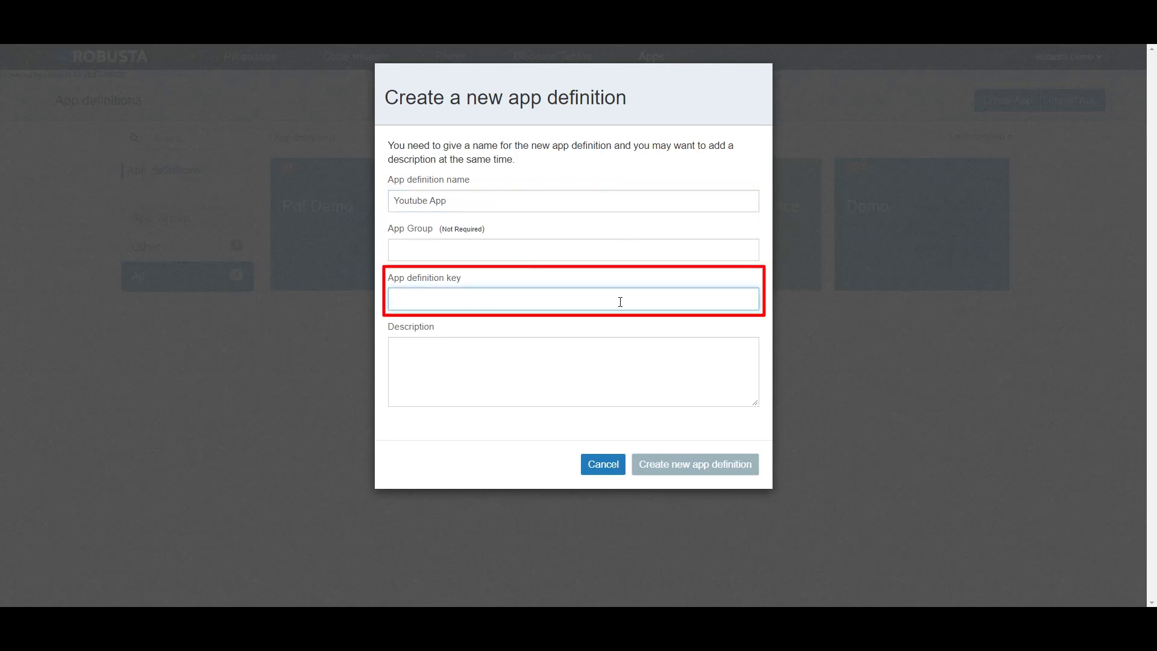
pyautogui.write('youtubeA')
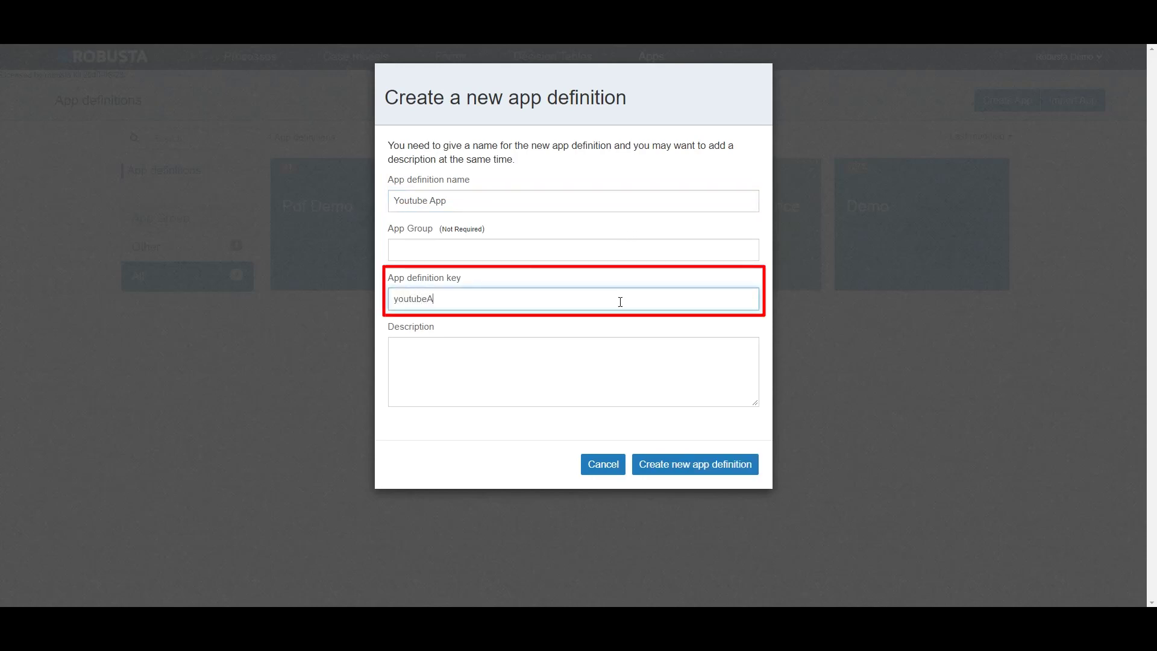
pyautogui.write('pp')
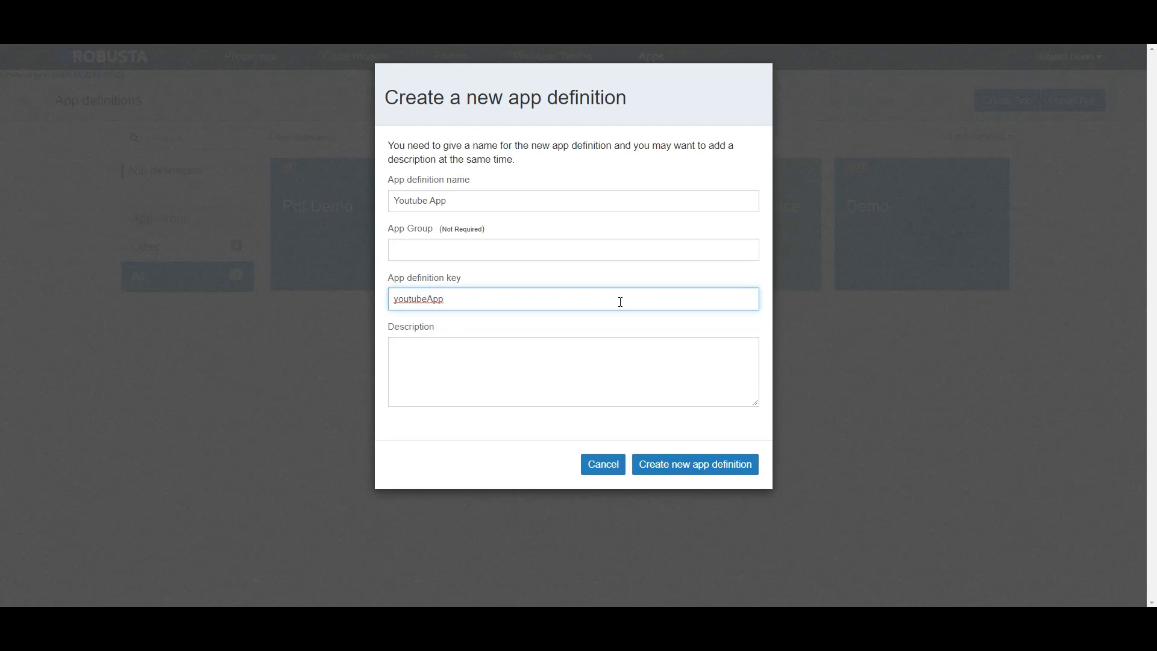
pyautogui.click(614, 256)
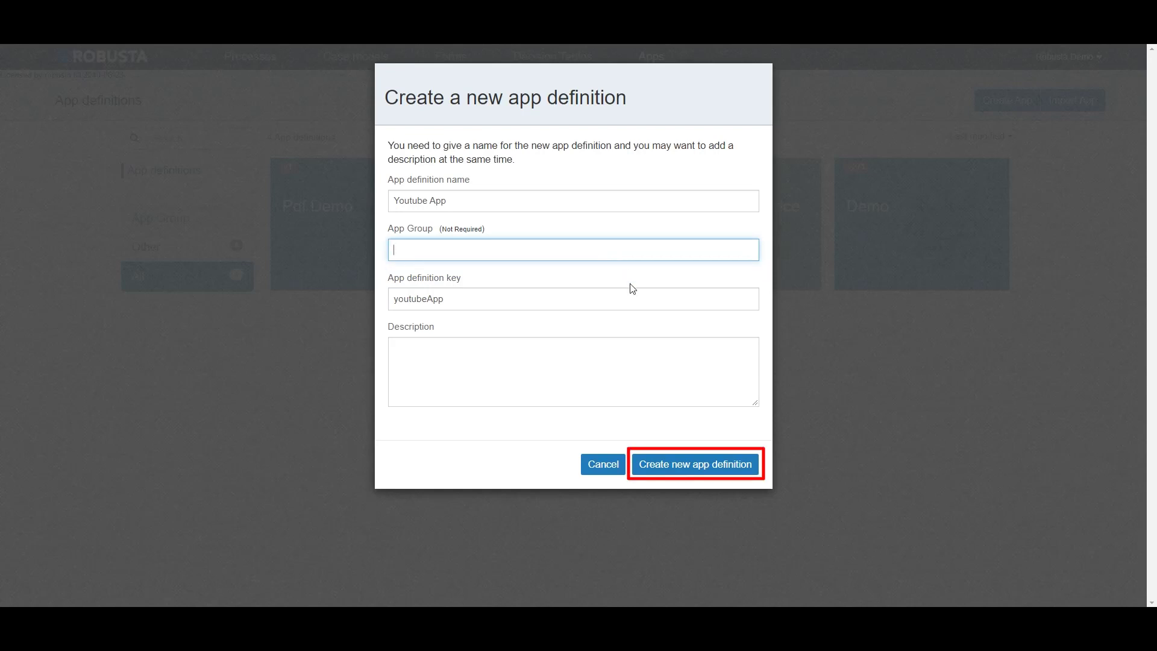
pyautogui.click(669, 464)
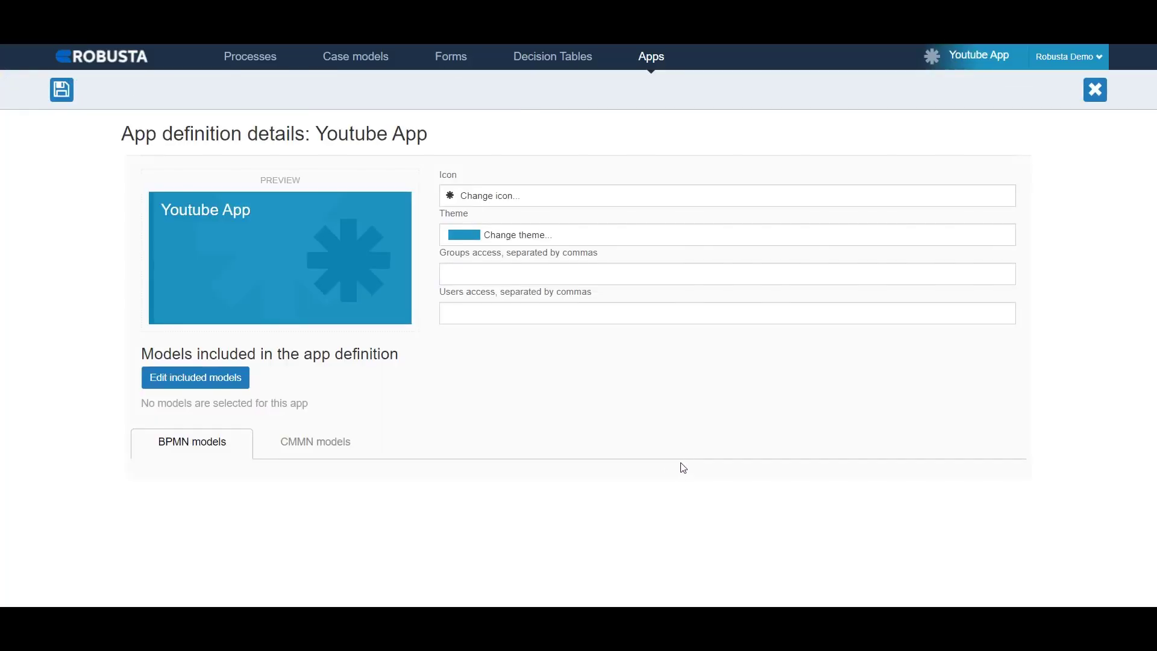
# Step: Give the robustaDemo group access to the Youtube App and include the Youtube Process model in it
pyautogui.click(522, 274)
pyautogui.write('robustaDemo')
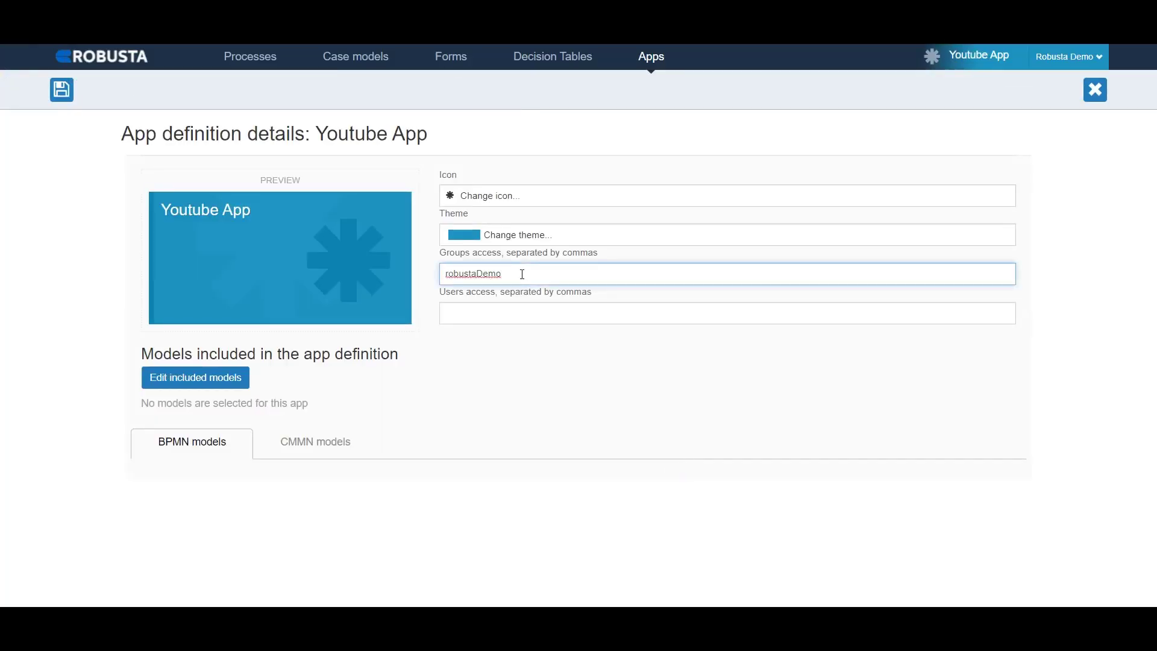
pyautogui.click(246, 384)
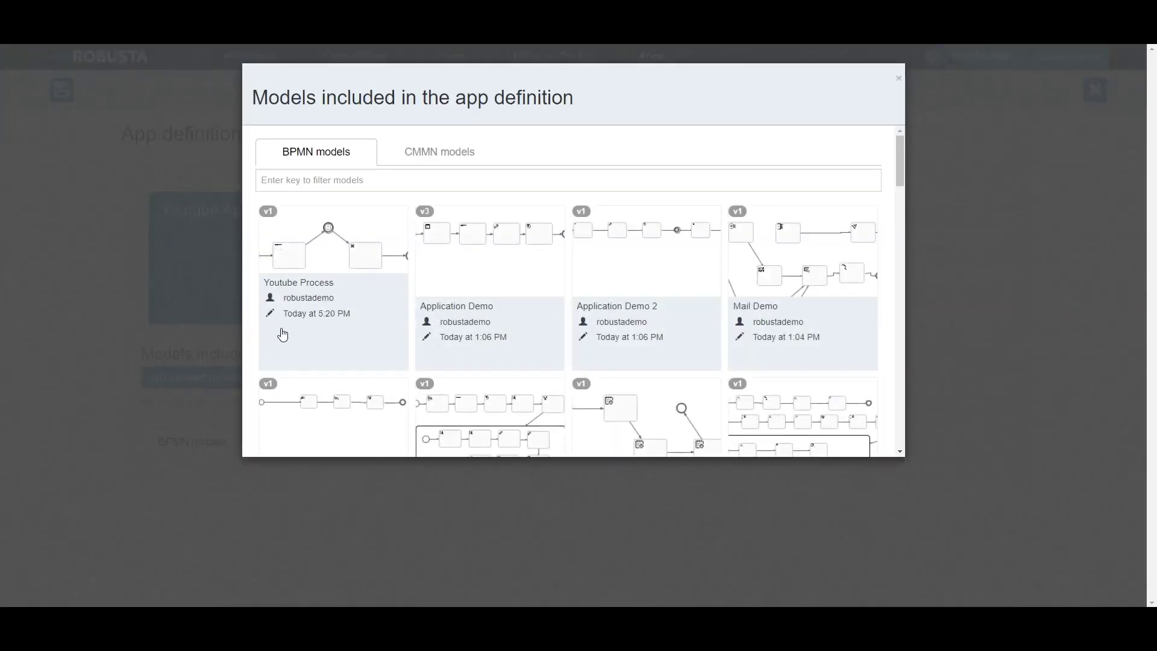
pyautogui.click(327, 278)
pyautogui.click(124, 281)
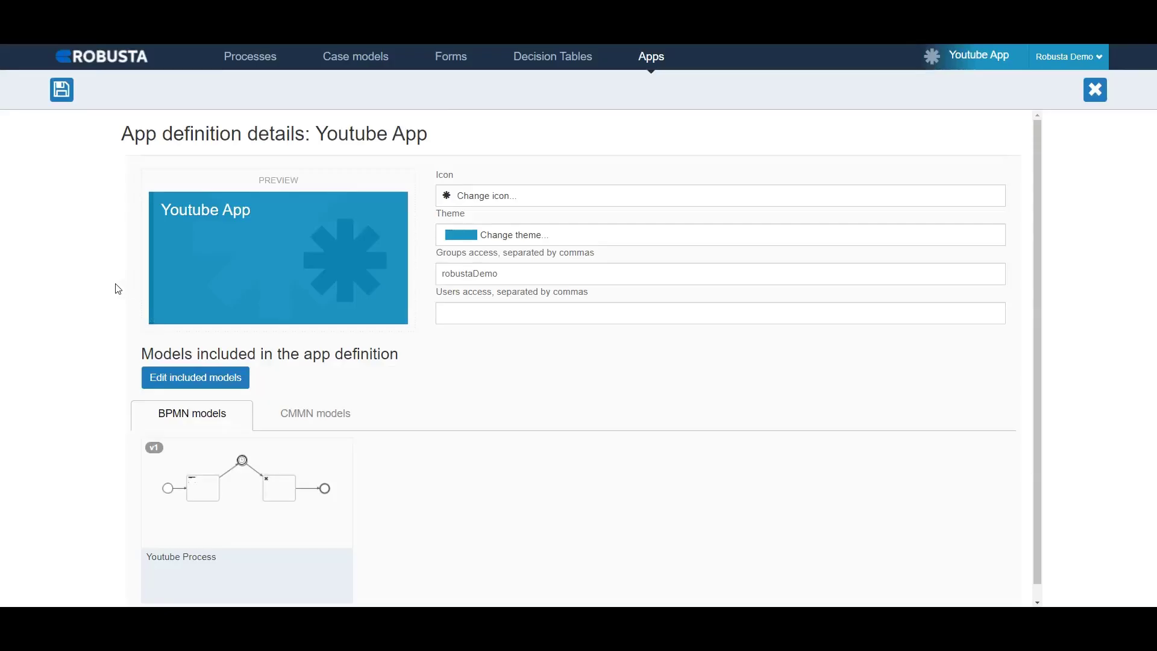
# Step: Save the Youtube App definition with publishing enabled
pyautogui.click(62, 96)
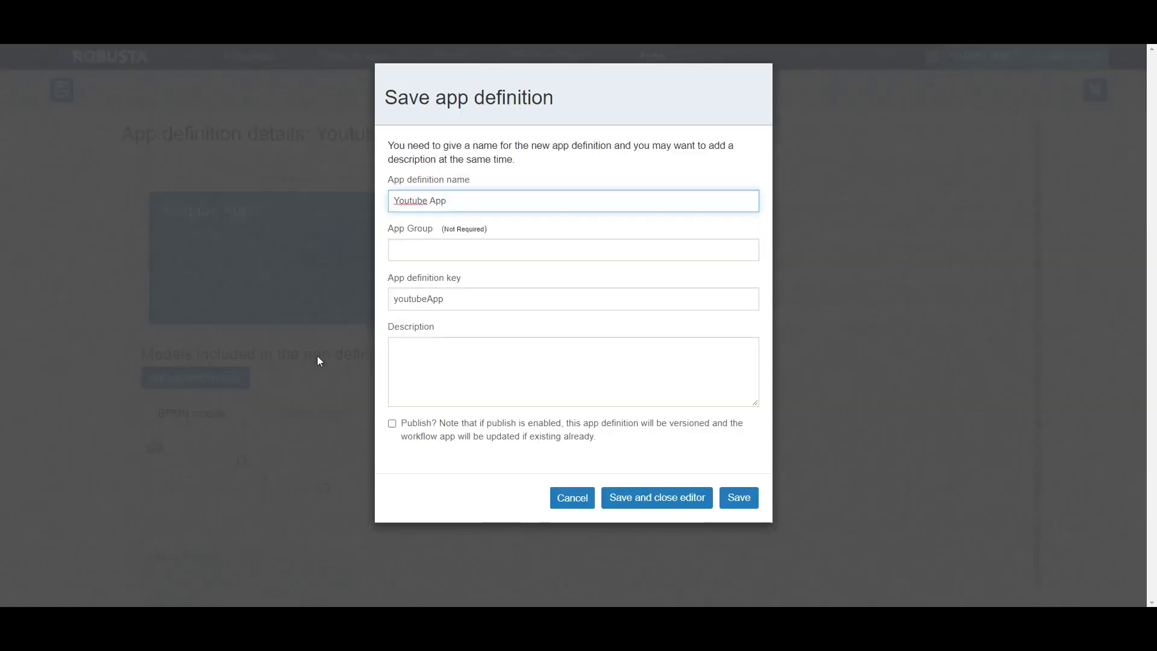
pyautogui.click(408, 437)
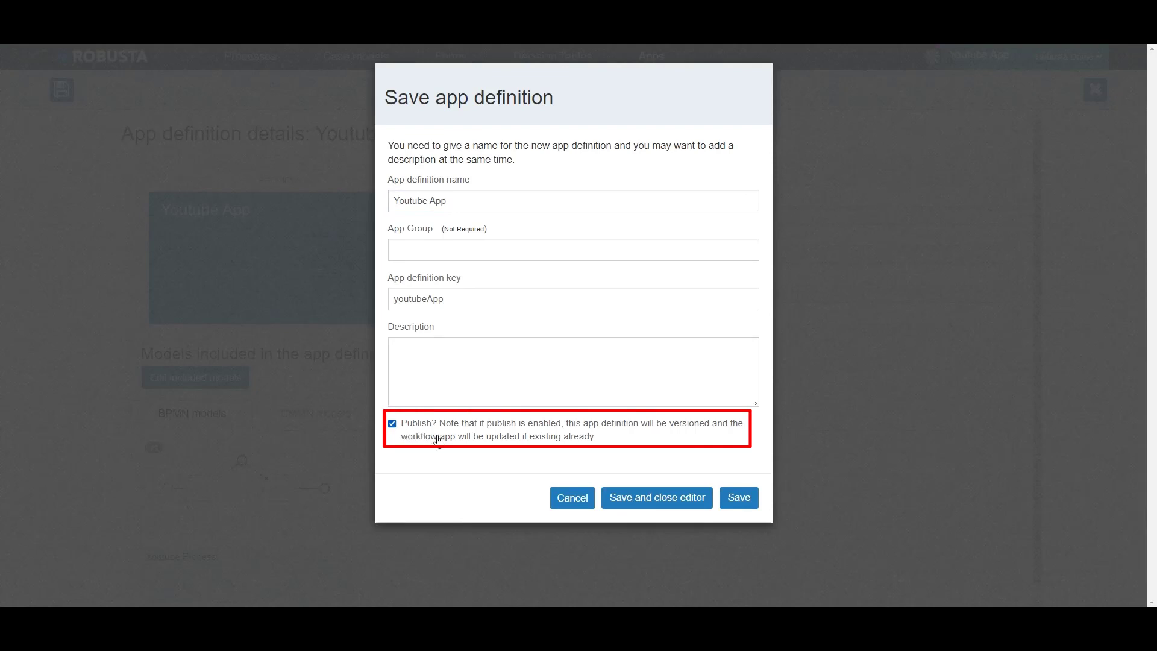
pyautogui.click(742, 501)
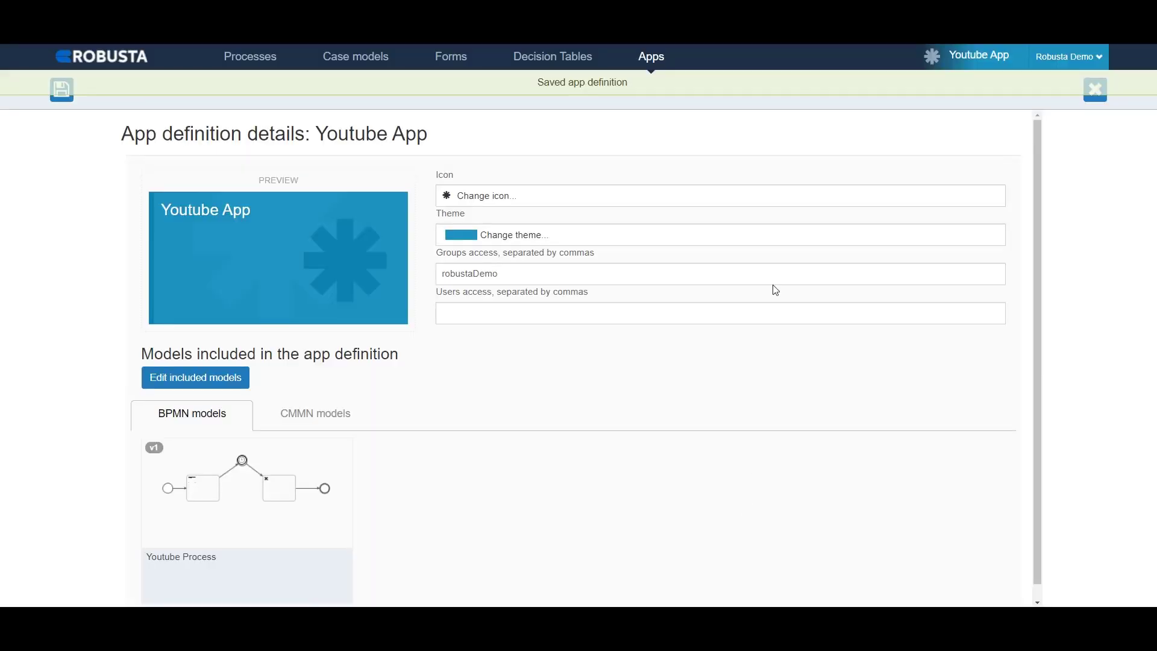
# Step: Open the Youtube App's details from the app definitions and publish the app
pyautogui.click(673, 63)
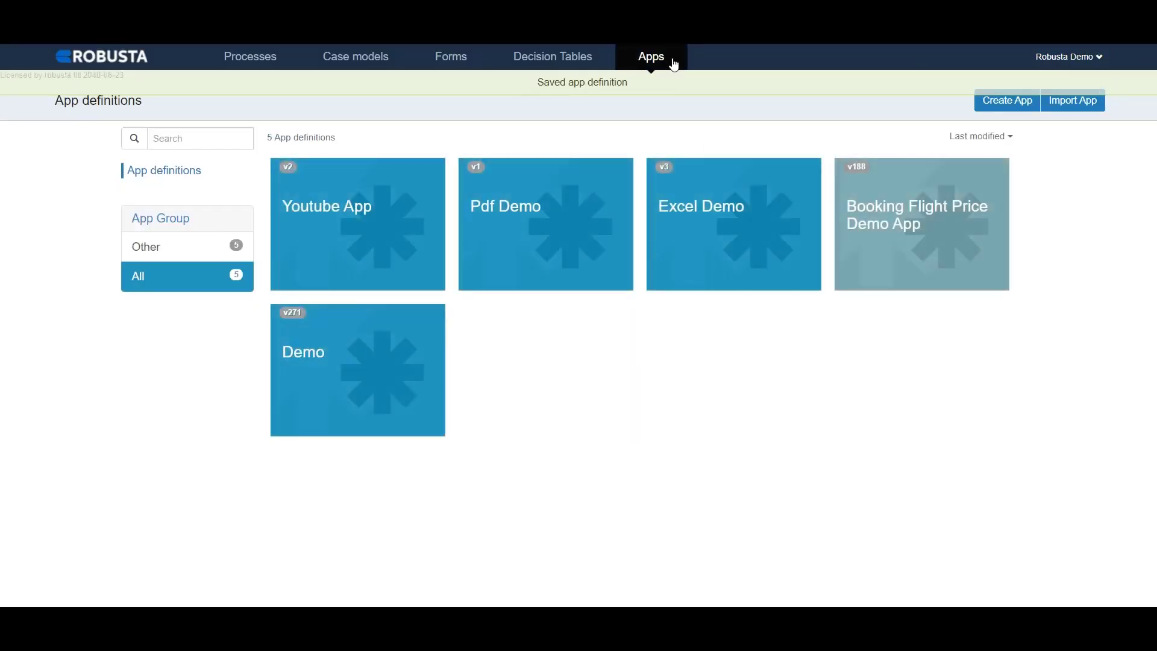
pyautogui.click(401, 232)
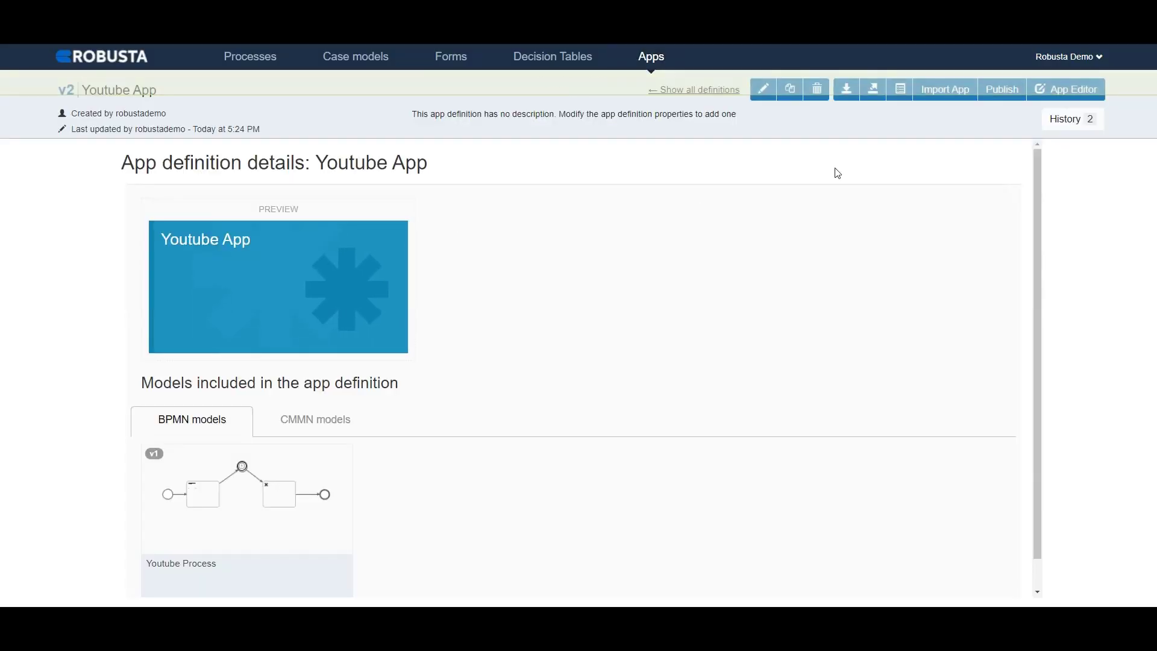
pyautogui.click(1002, 88)
pyautogui.click(696, 236)
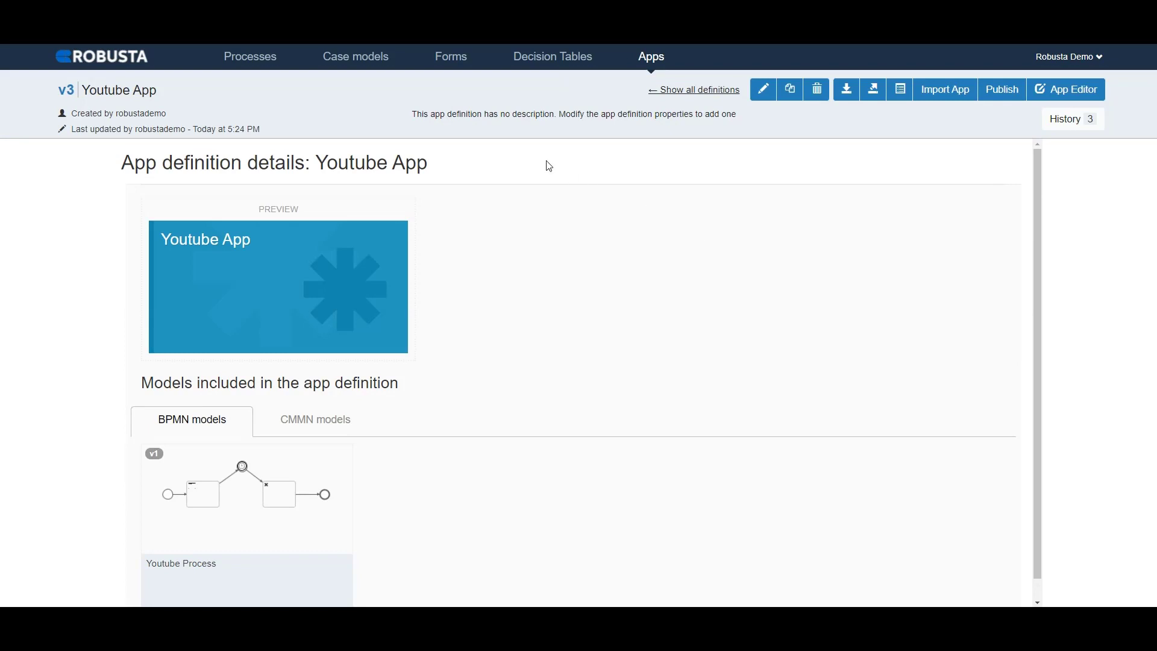
# Step: Open the Youtube Process model's details and examine the Open: Youtube task's properties and the model's version history
pyautogui.click(270, 64)
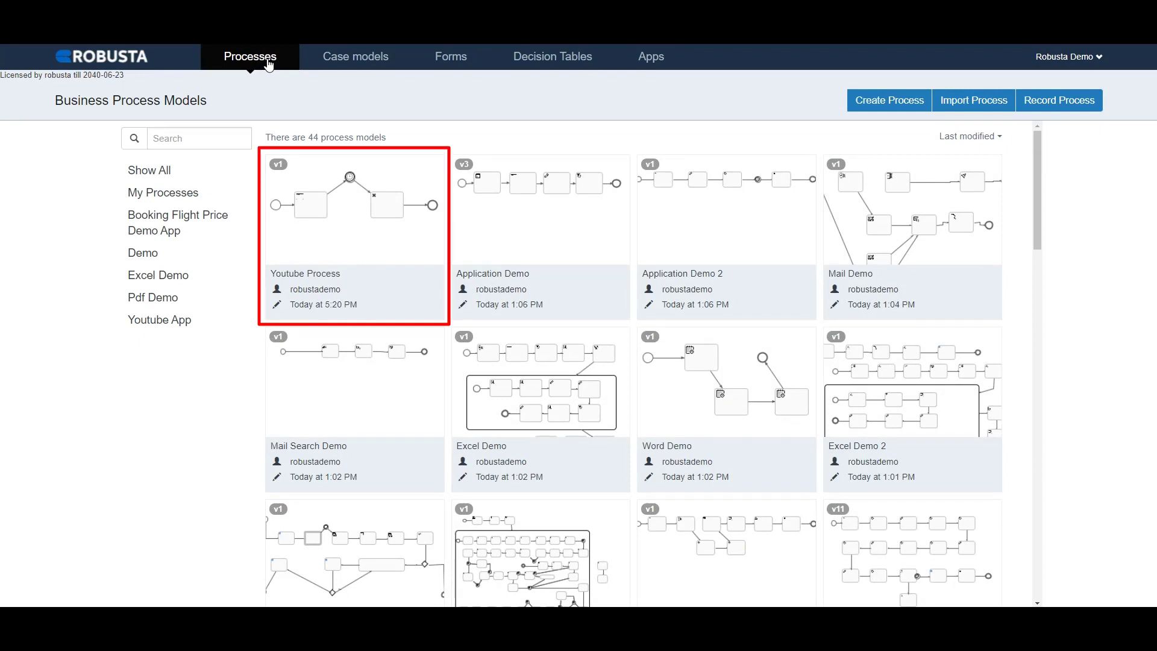
pyautogui.moveTo(341, 229)
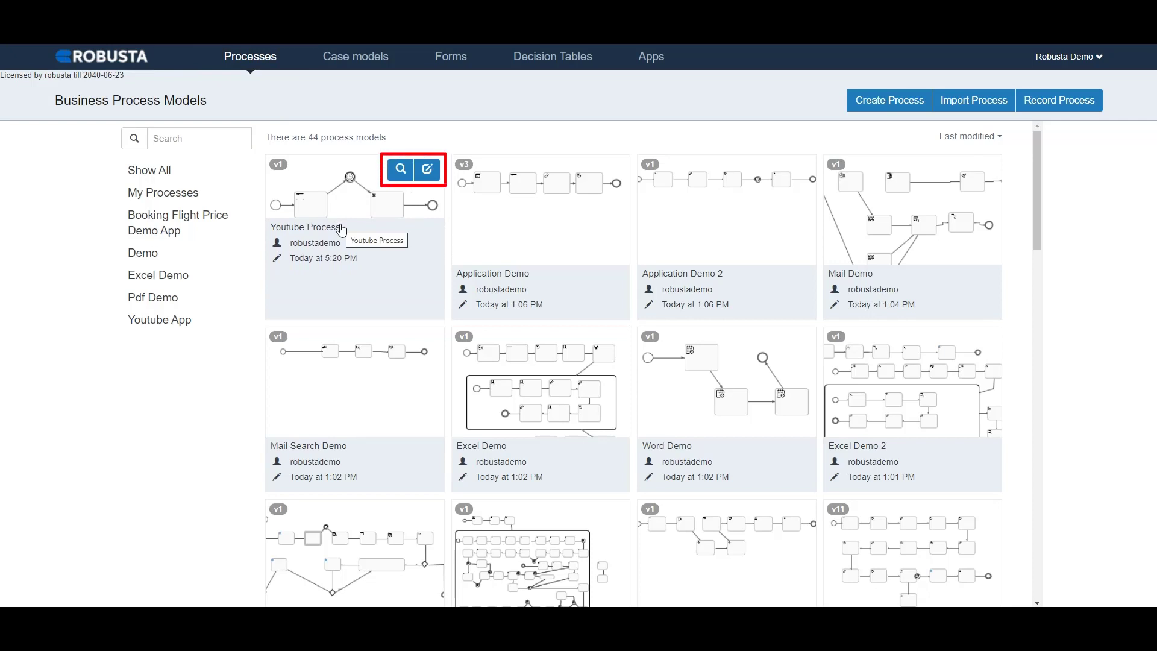
pyautogui.click(426, 174)
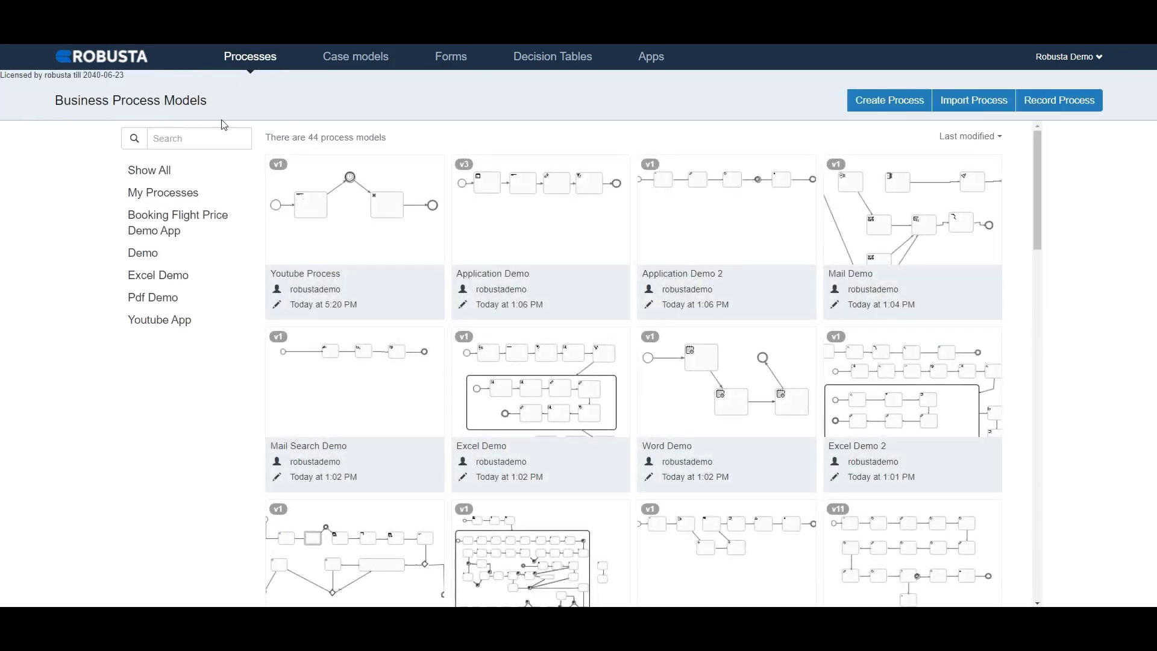
pyautogui.moveTo(361, 251)
pyautogui.click(400, 171)
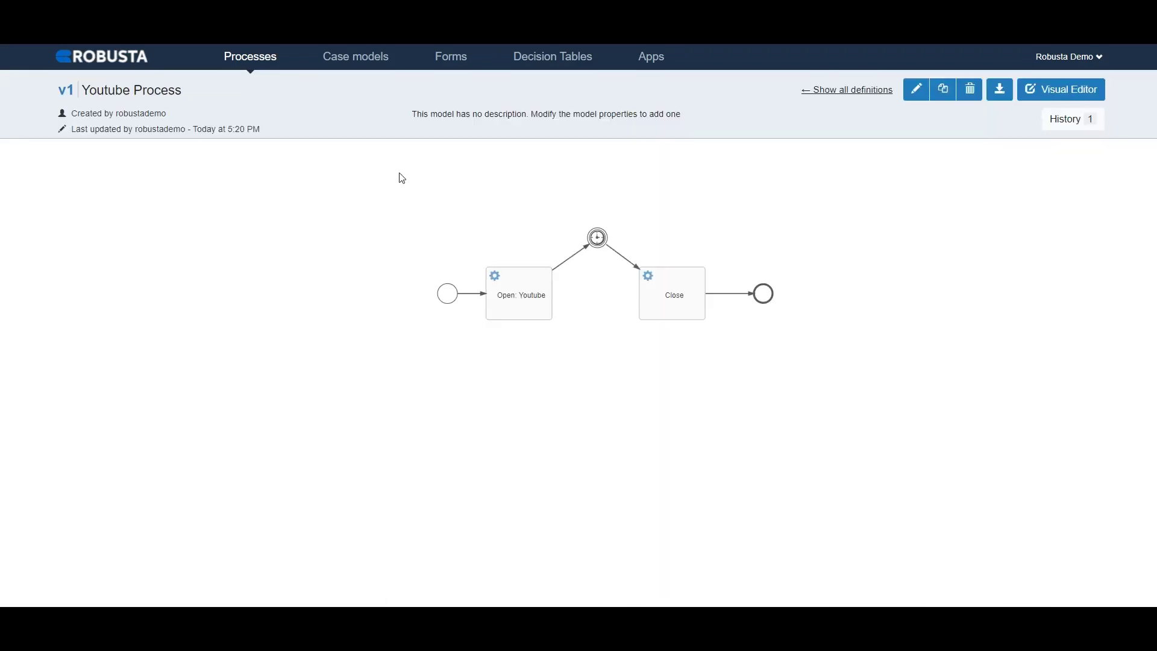
pyautogui.moveTo(507, 293)
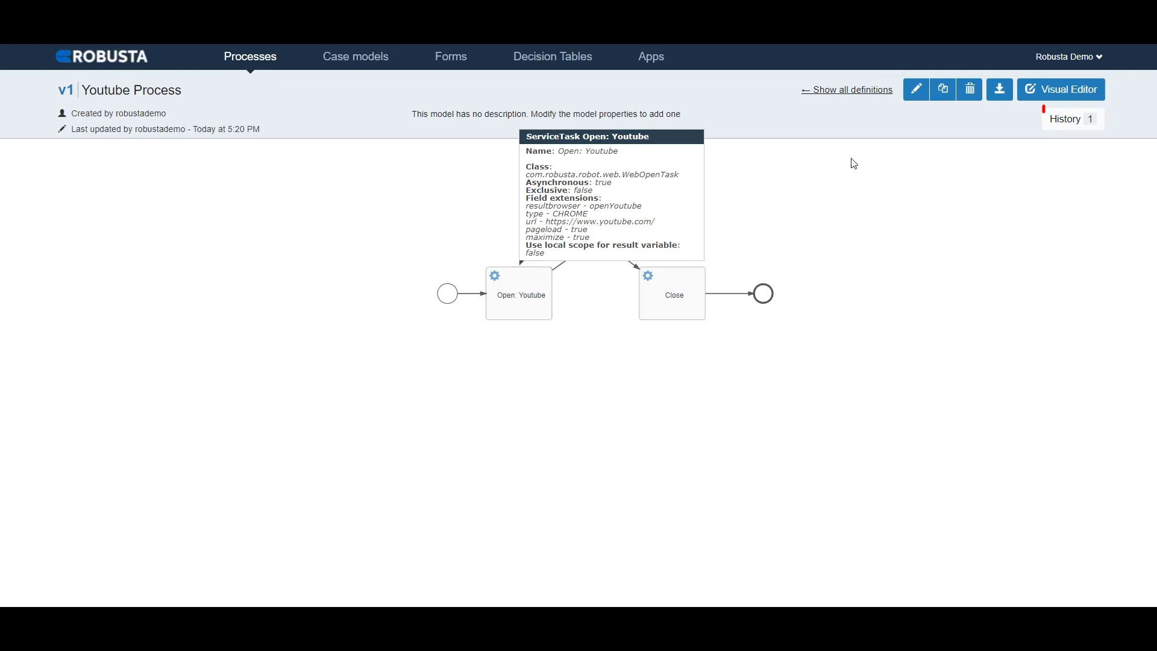
pyautogui.click(1055, 133)
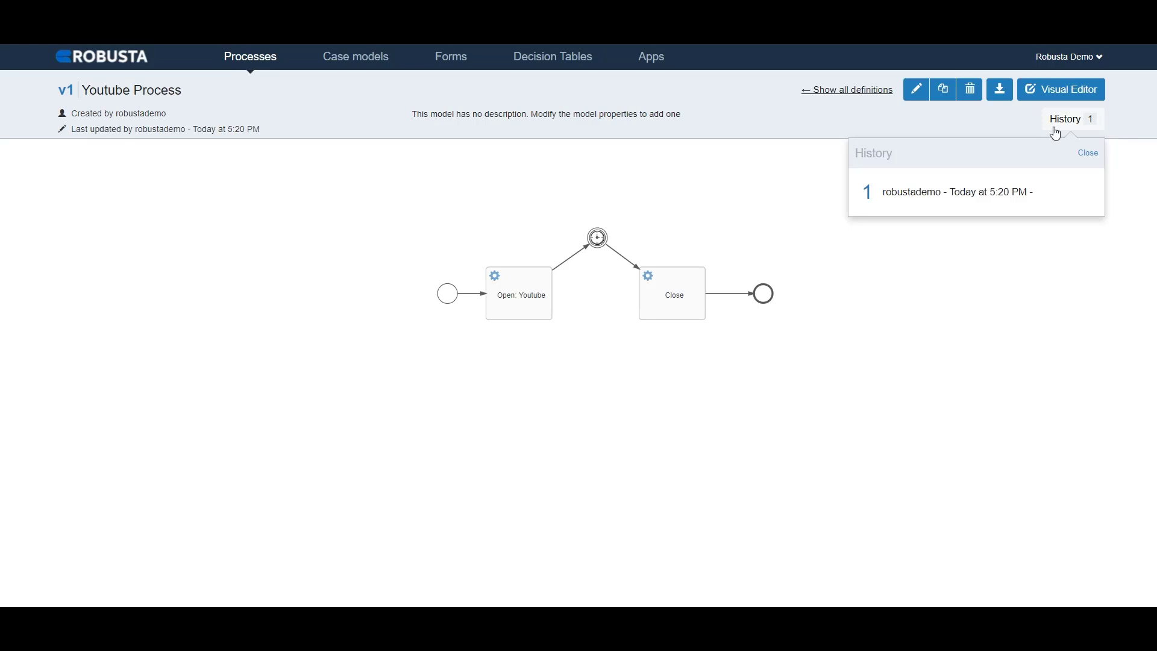
# Step: Open Youtube Process in the visual editor and run it with the Youtube App, the demo worker account and app publishing required
pyautogui.click(1054, 91)
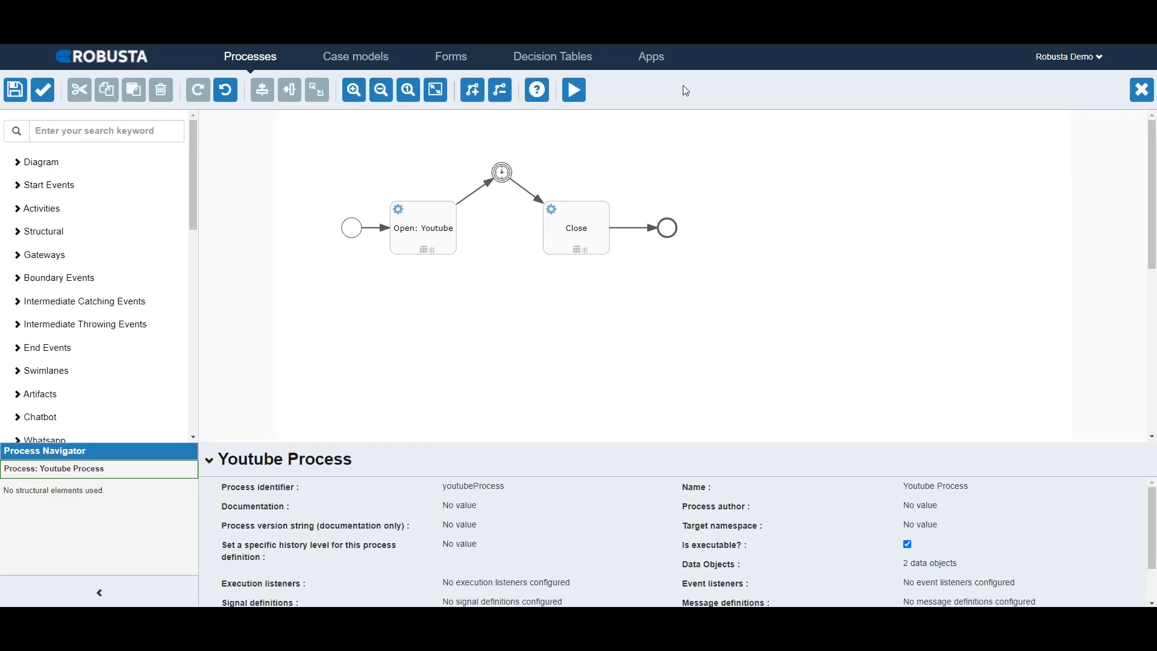
pyautogui.click(574, 91)
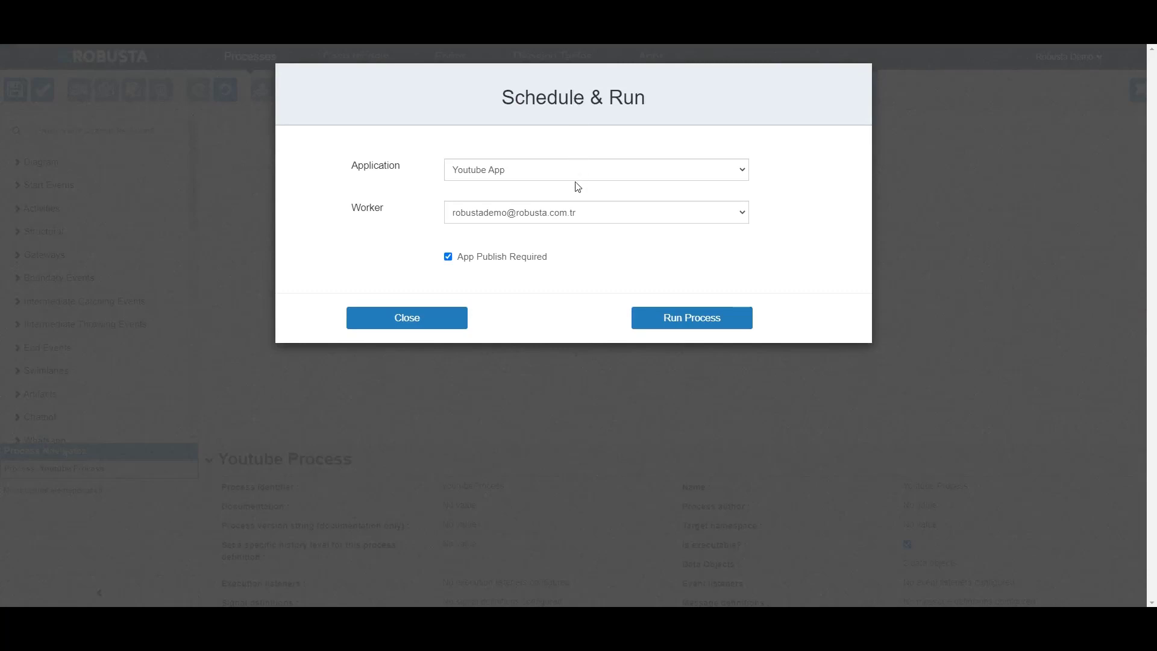
pyautogui.click(570, 216)
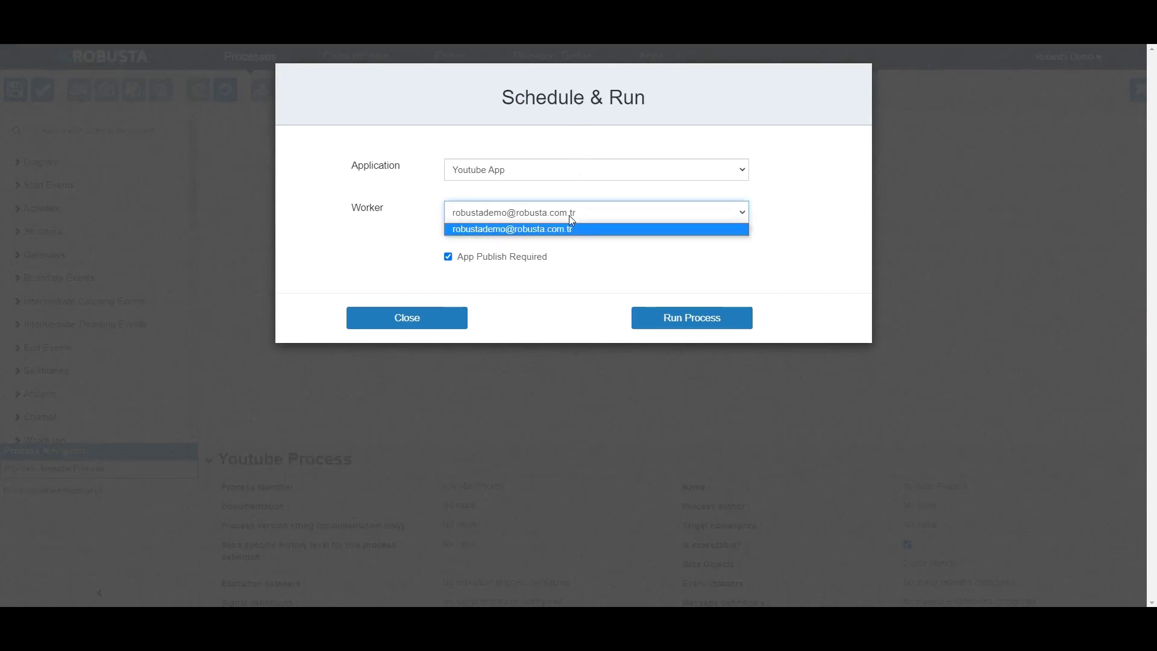
pyautogui.click(570, 216)
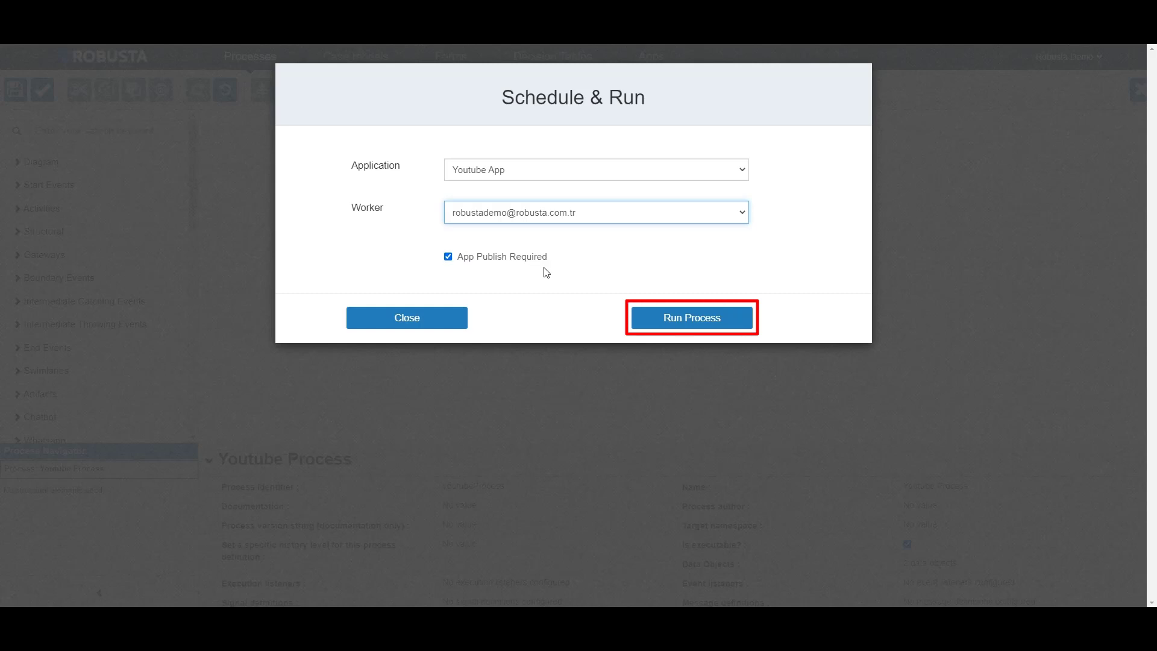
pyautogui.click(668, 324)
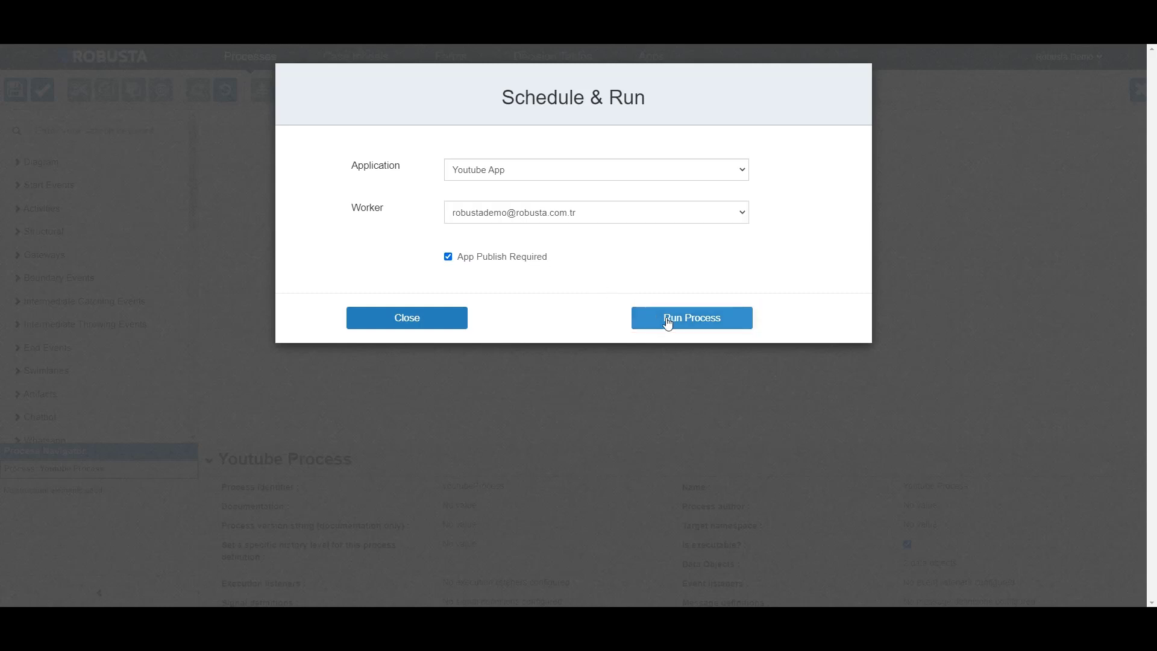
pyautogui.click(668, 323)
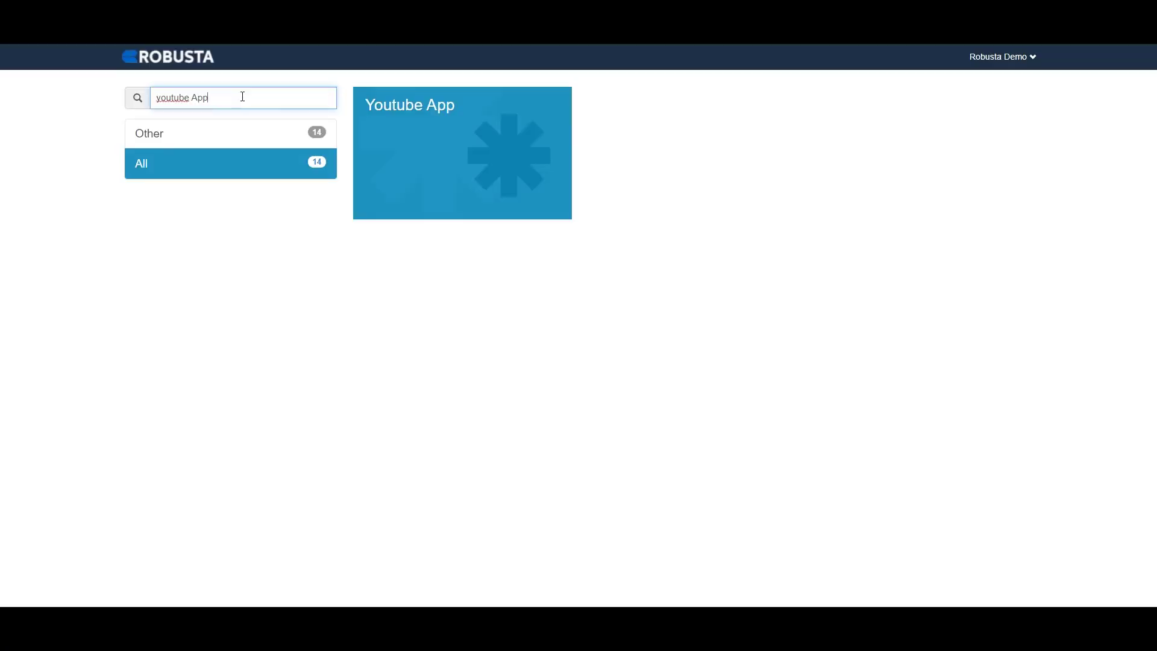
# Step: Filter the Youtube App's process instances by success and show the diagram of the newest YoutubeSearchProcess run
pyautogui.click(452, 143)
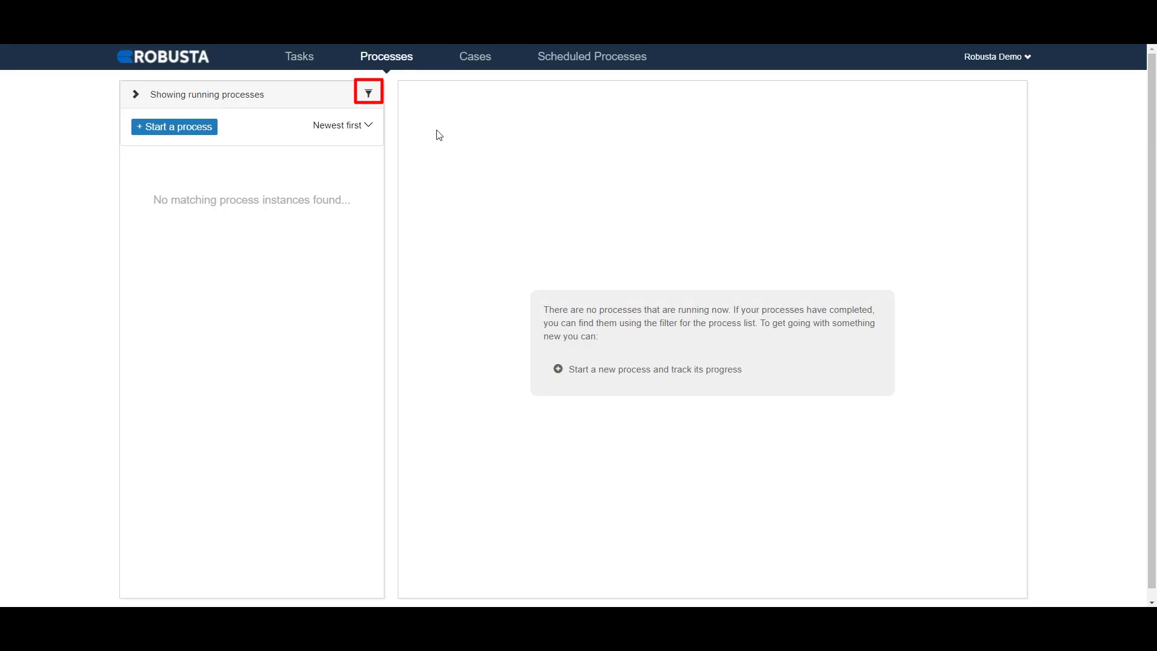
pyautogui.click(369, 94)
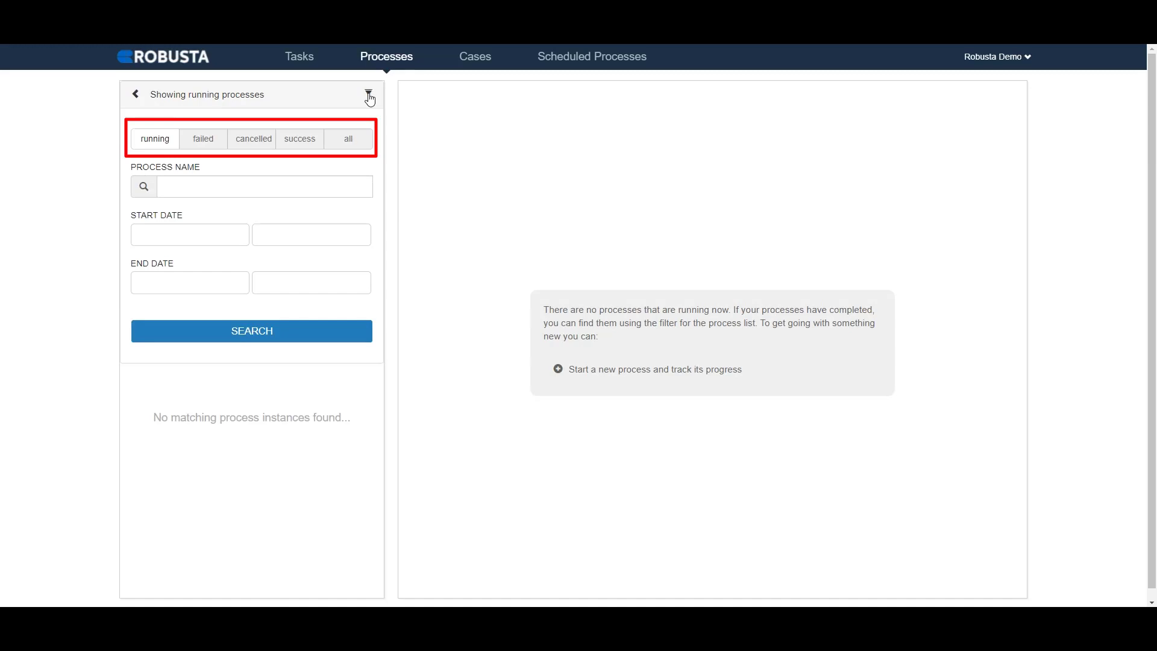
pyautogui.click(318, 144)
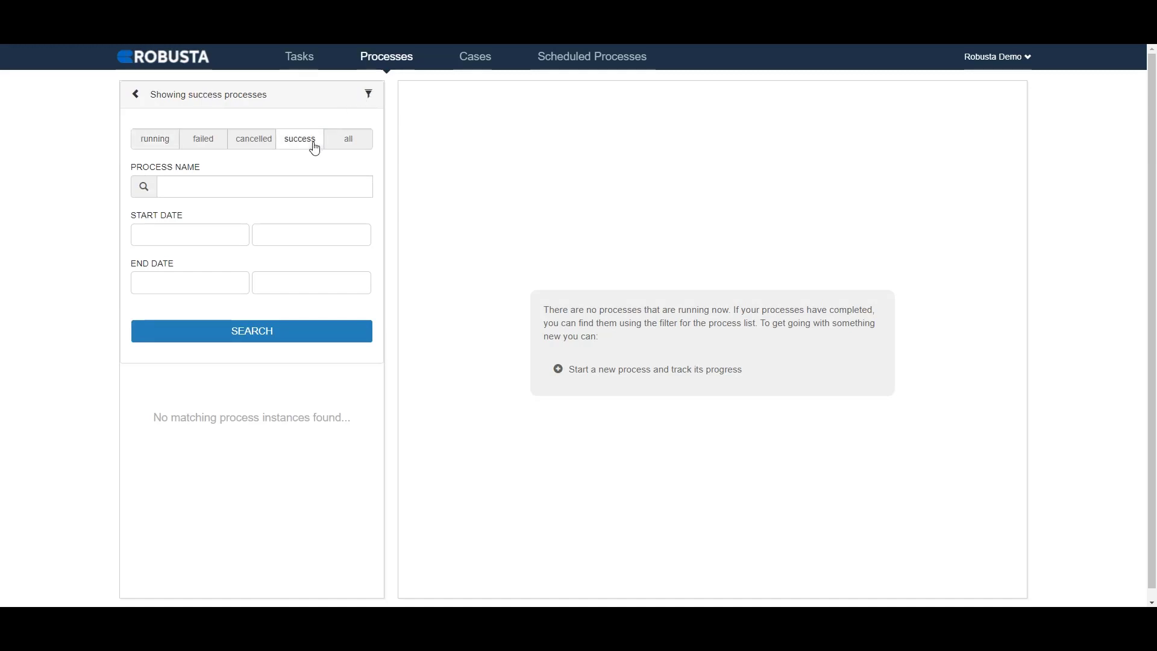
pyautogui.click(305, 336)
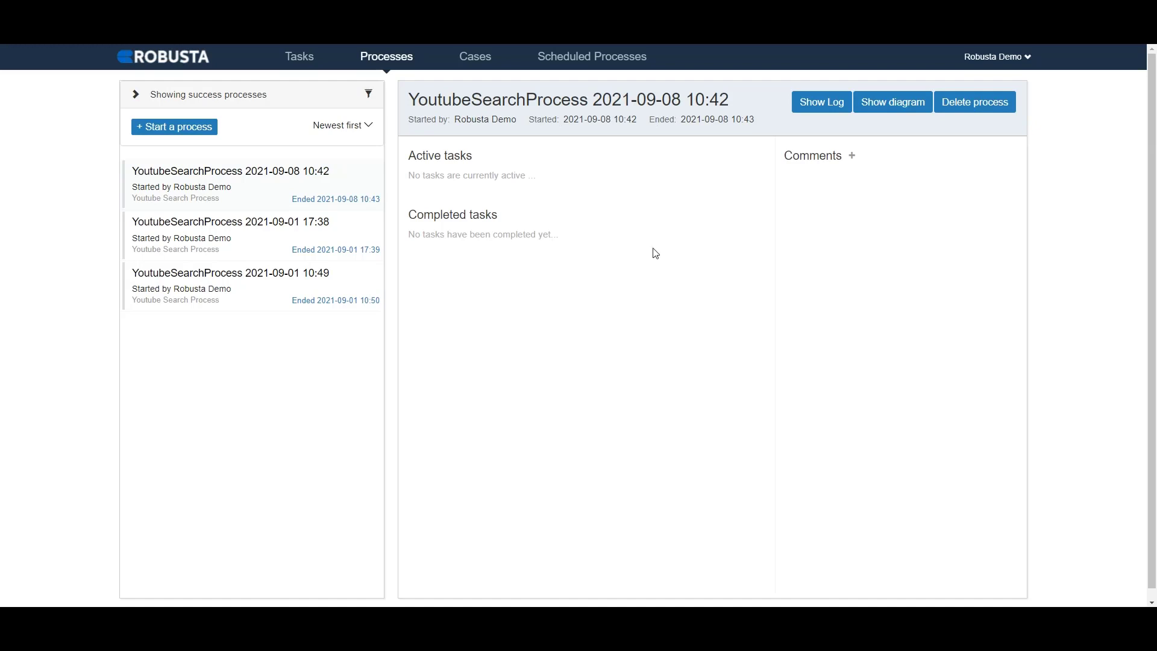
pyautogui.click(883, 103)
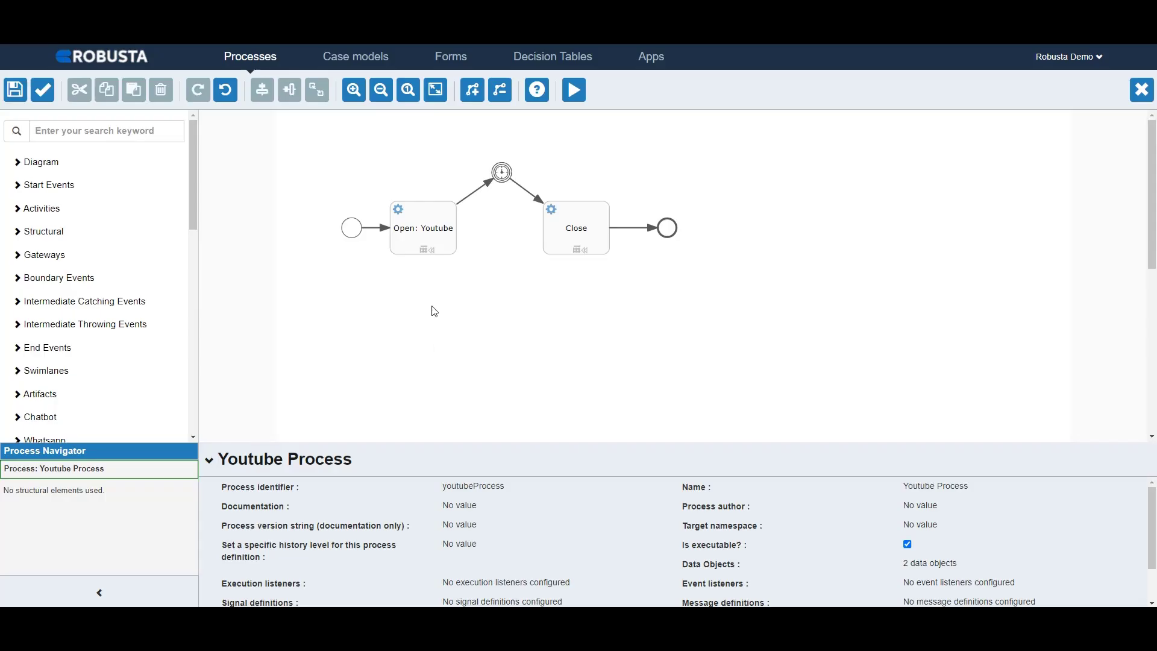
pyautogui.click(430, 228)
pyautogui.click(913, 553)
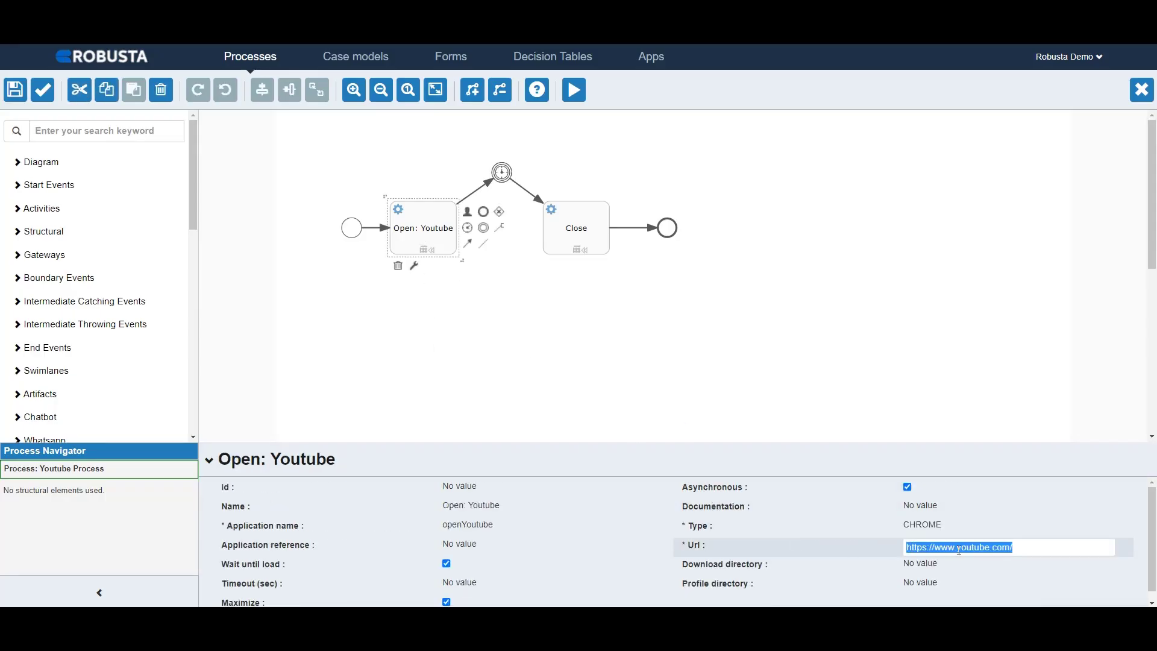
pyautogui.click(989, 548)
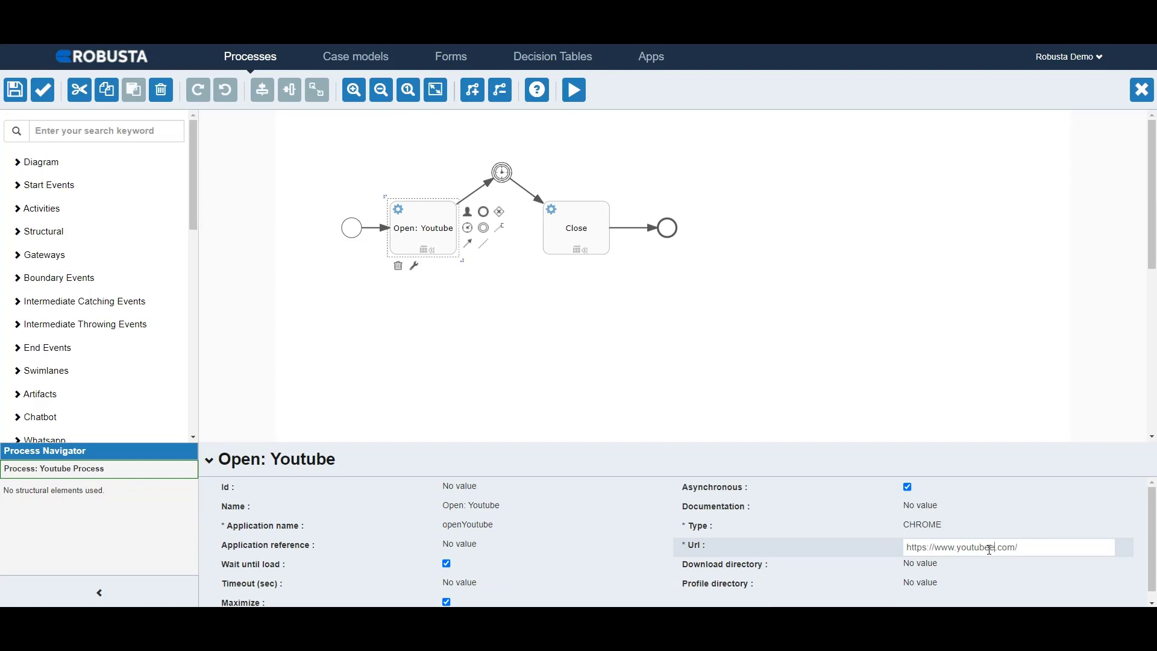
pyautogui.press('Return')
# Step: Save the Youtube Process model without a new version and run it with the Youtube App, the demo worker account and app publishing required
pyautogui.click(15, 90)
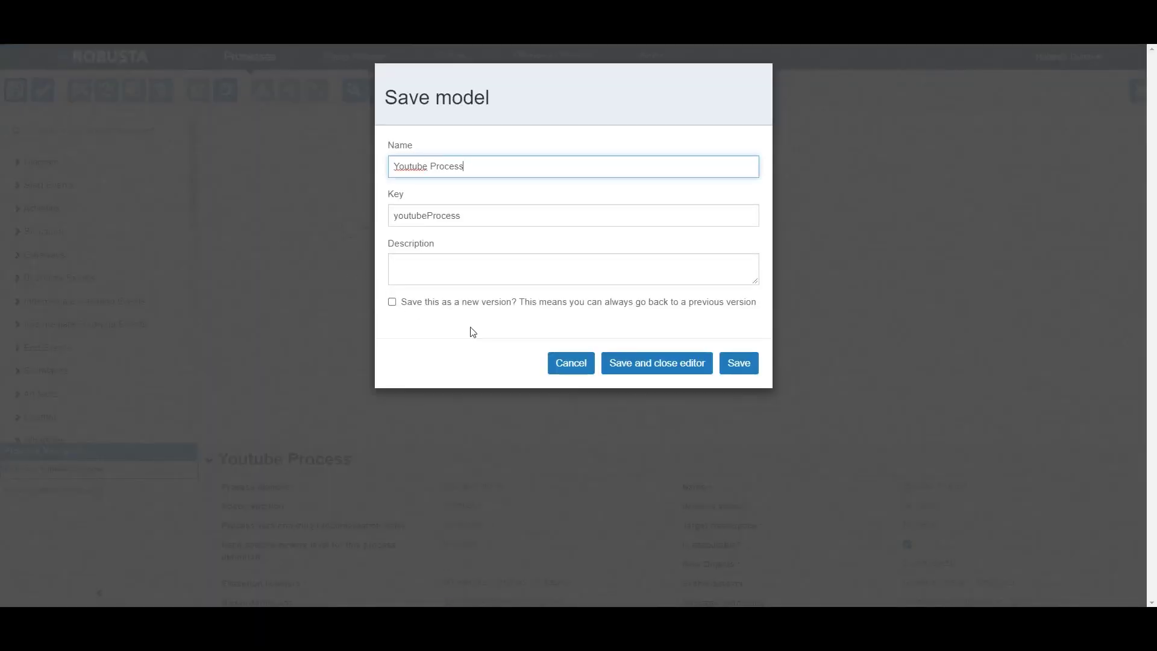
pyautogui.click(732, 362)
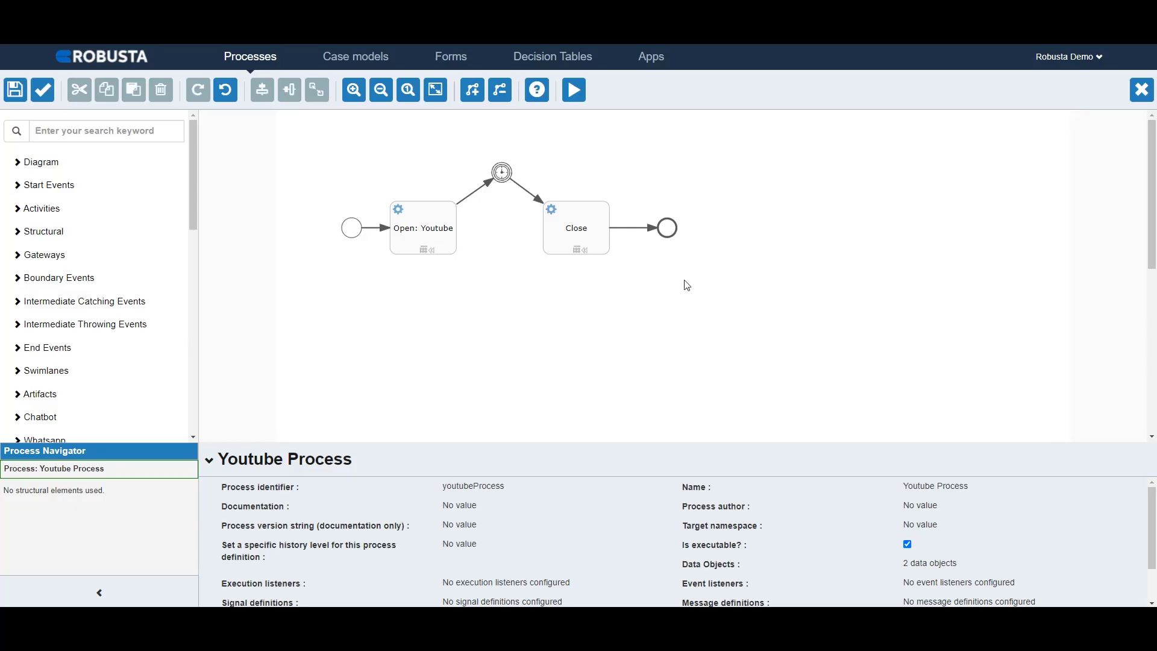
pyautogui.click(576, 95)
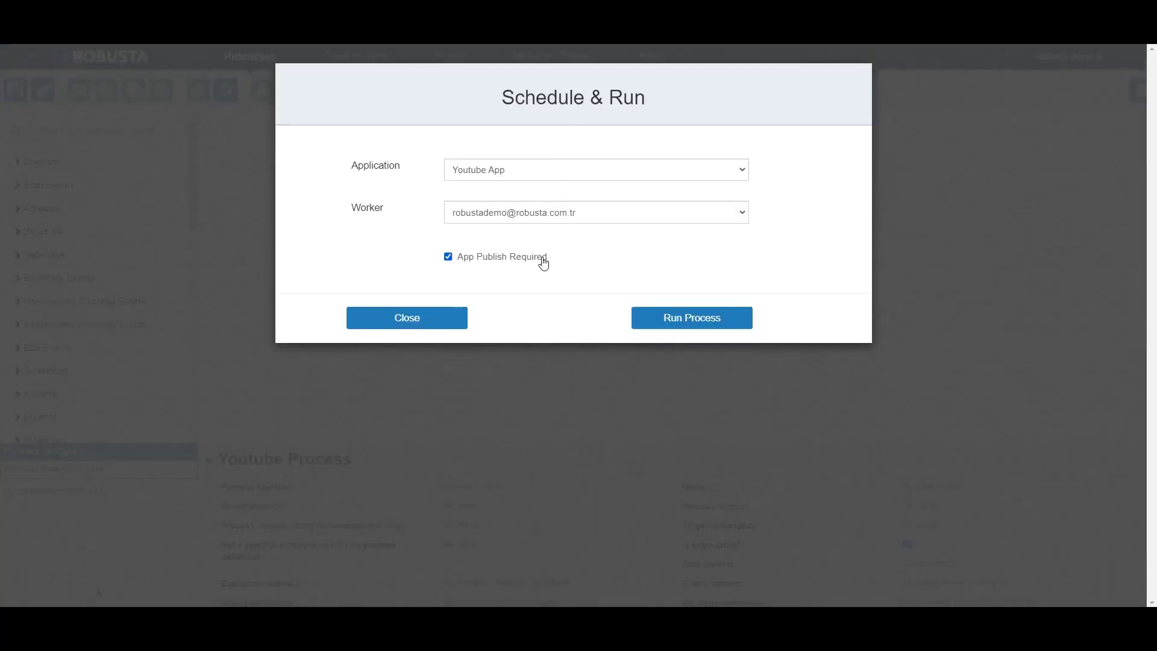
pyautogui.click(676, 317)
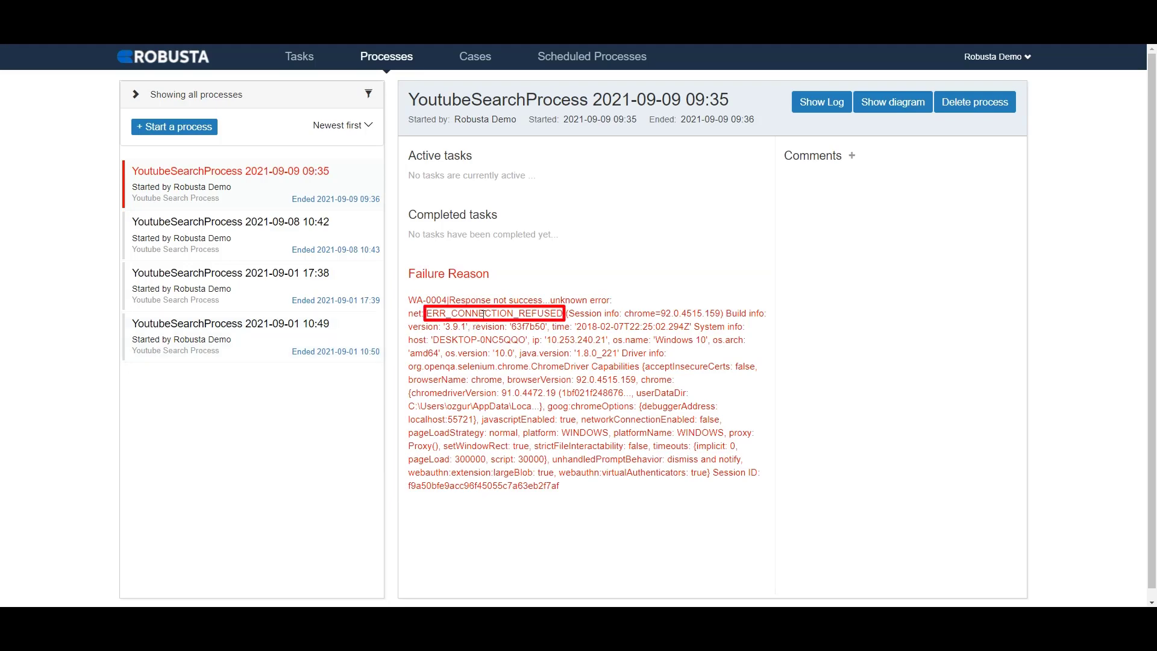
# Step: Show the diagram of the newest failed YoutubeSearchProcess run and examine the Open: Youtube task's details
pyautogui.click(927, 110)
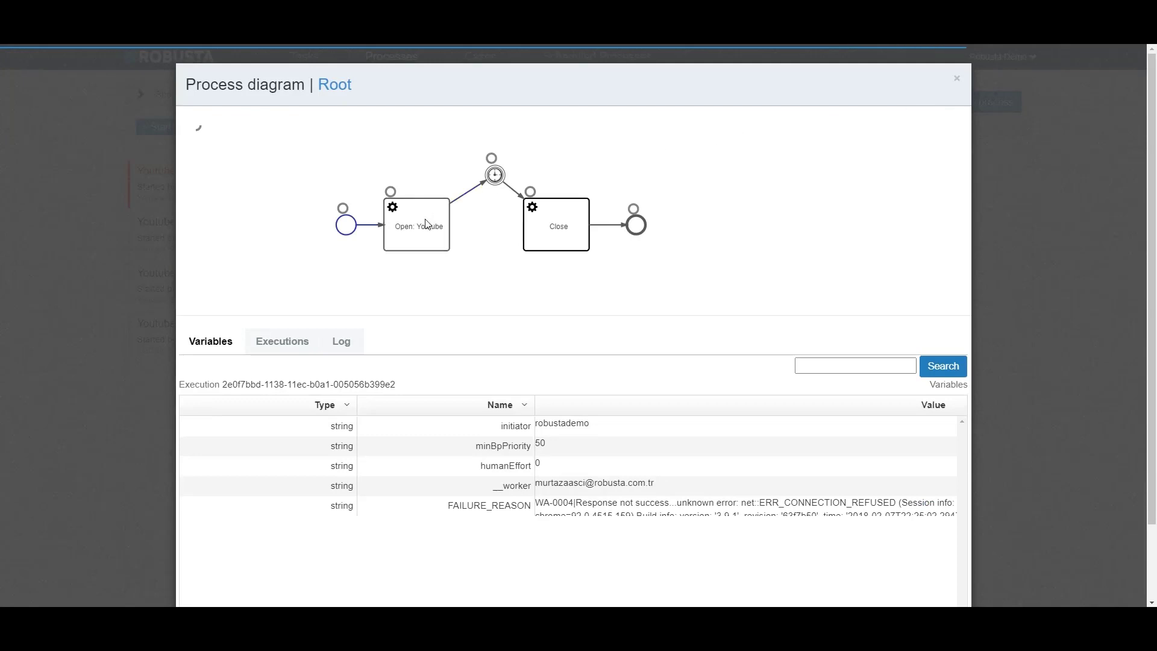
pyautogui.moveTo(425, 224)
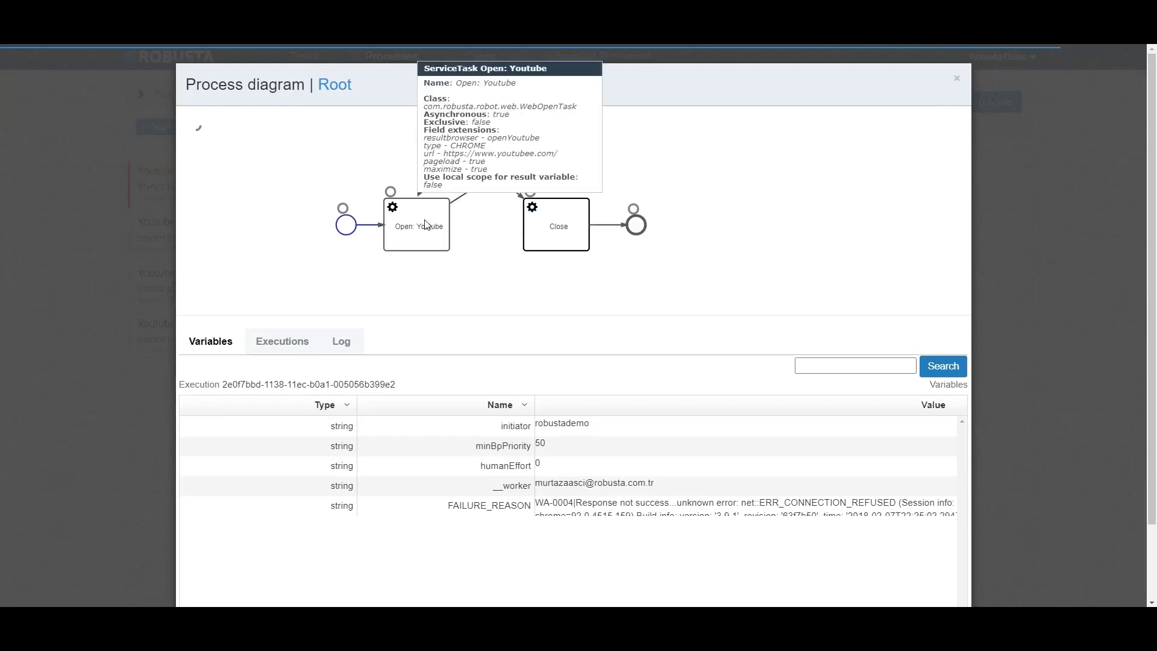